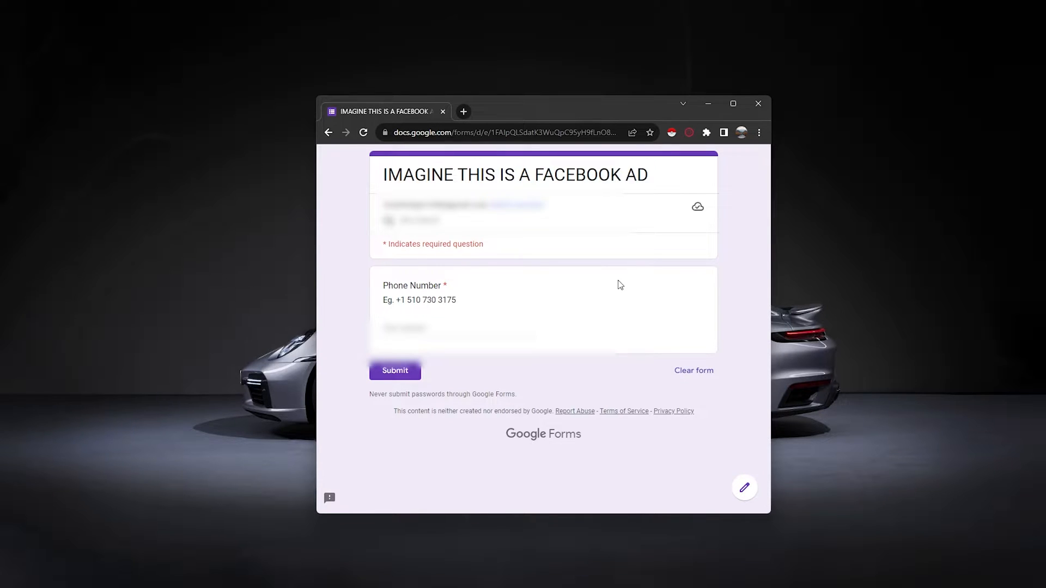
- Paste a phone number into the form's Phone Number field and submit the form
click(428, 333)
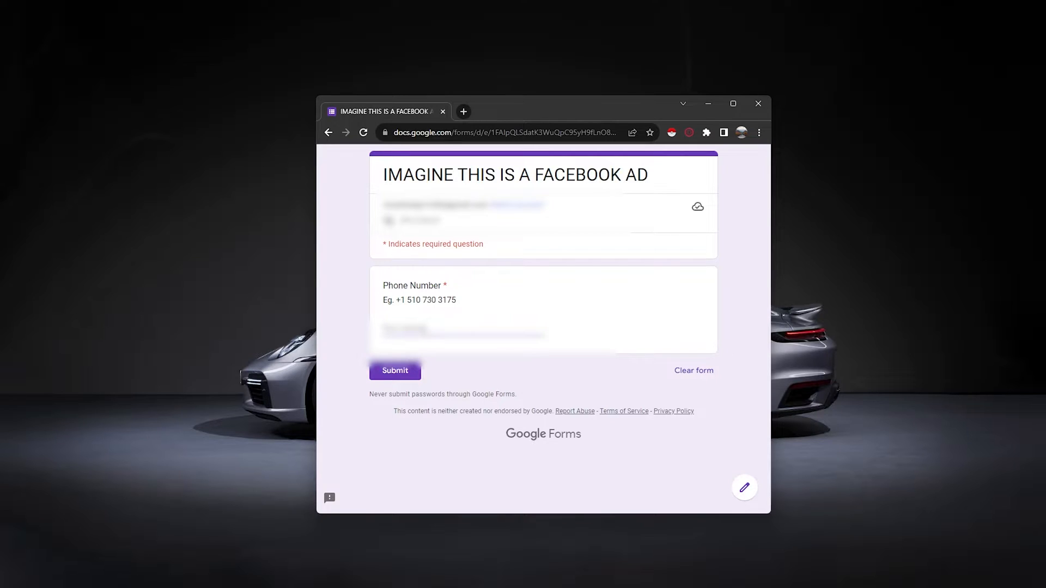
key(ctrl+v)
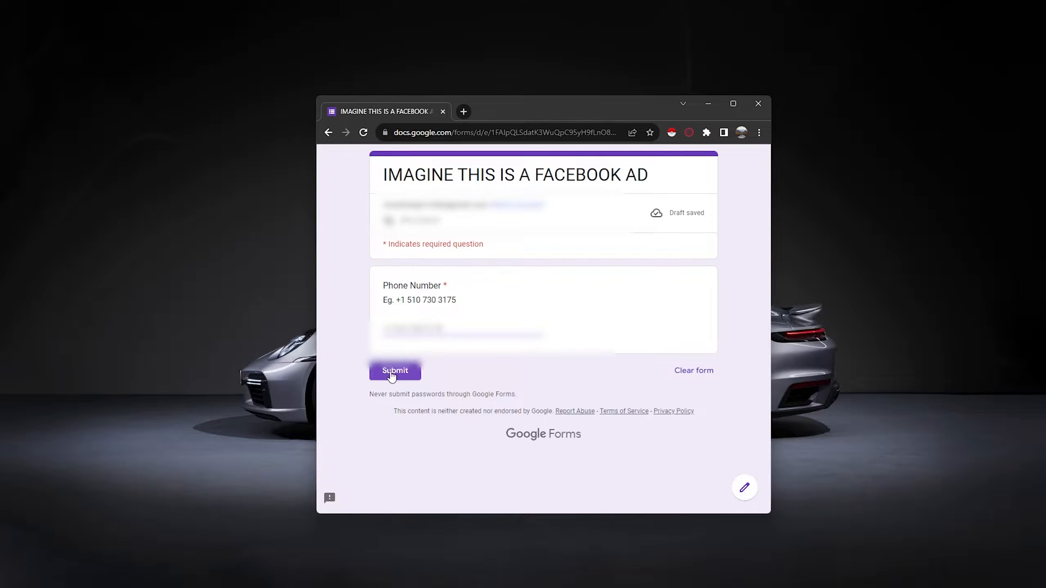
click(391, 375)
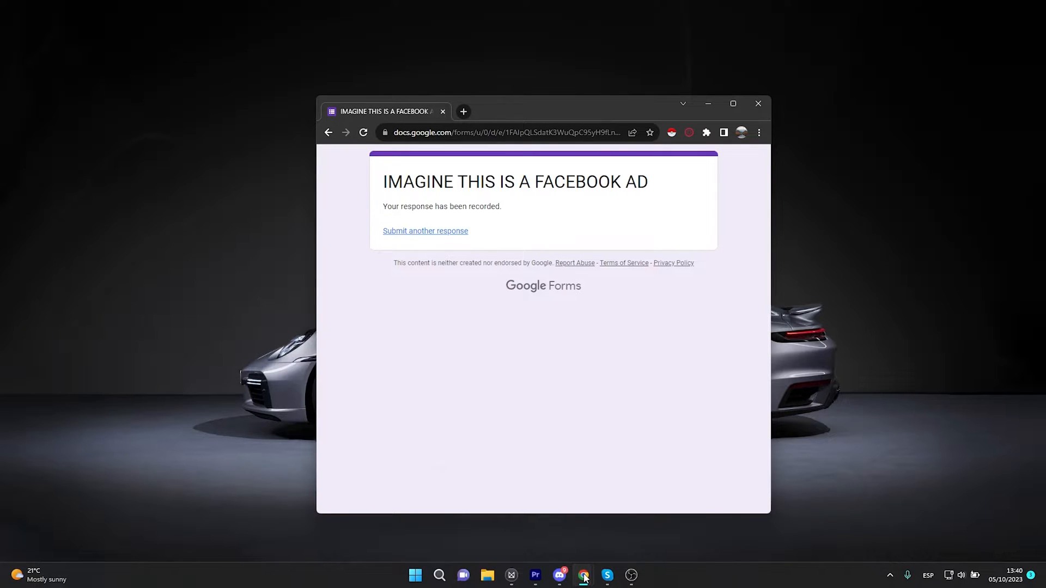
- Switch to the Make scenario linking Google Forms to Twilio and run it once
mouse_move(583, 576)
click(582, 532)
click(77, 522)
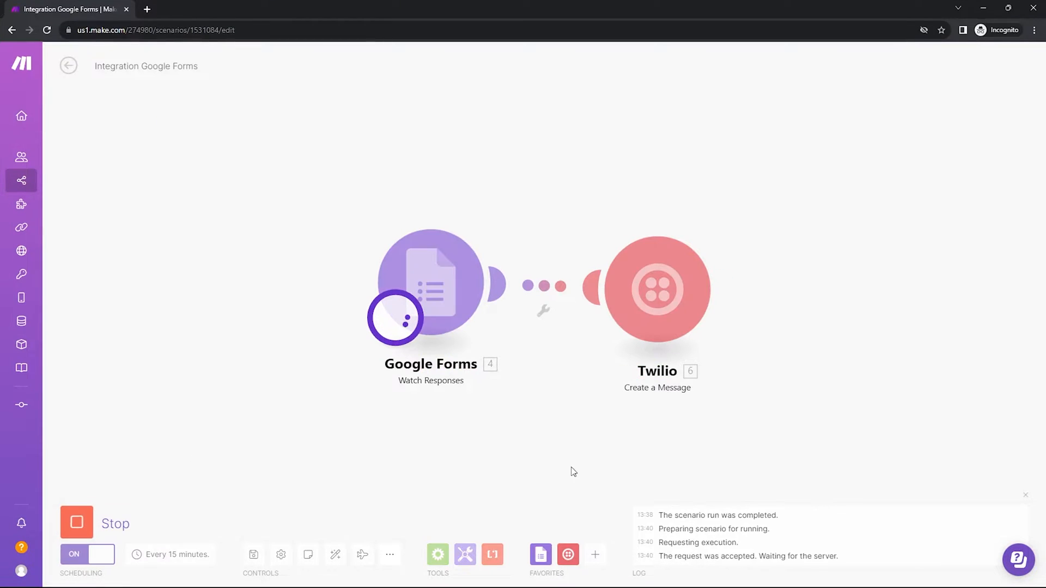
- Open the incoming Skype SMS notification and read the bot's welcome message
click(1044, 578)
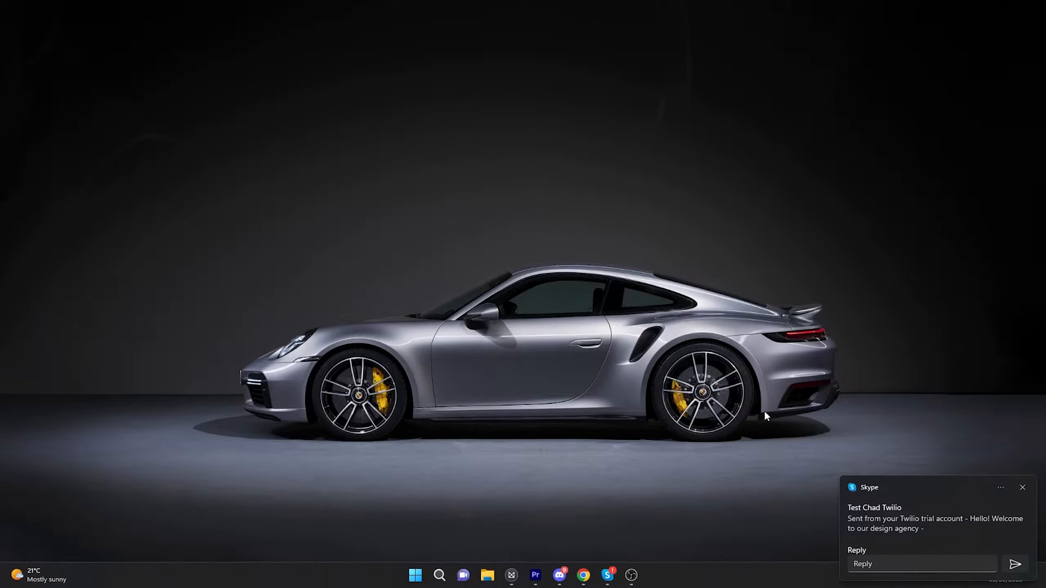
click(896, 497)
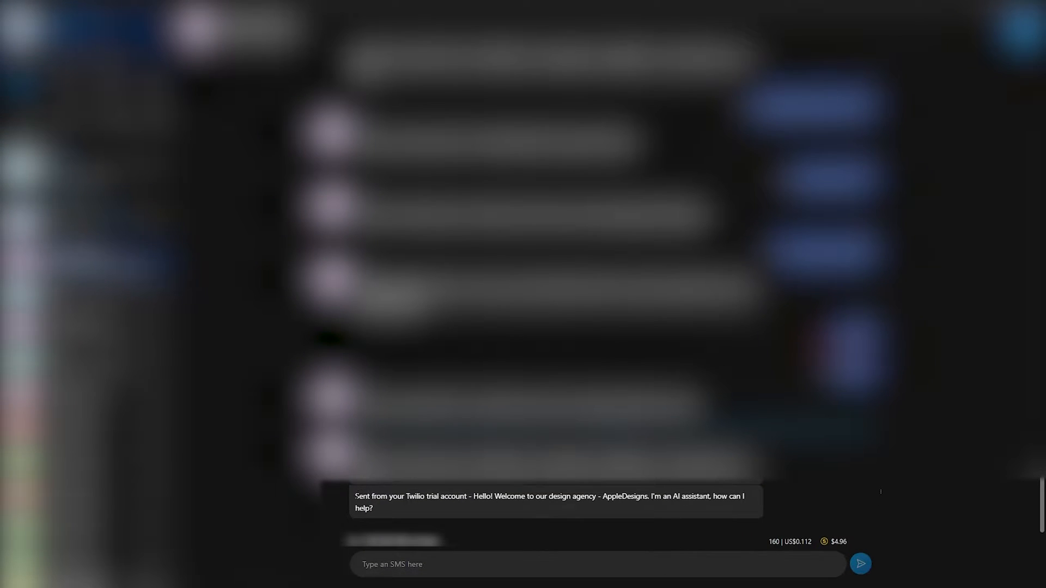
drag(355, 496, 467, 497)
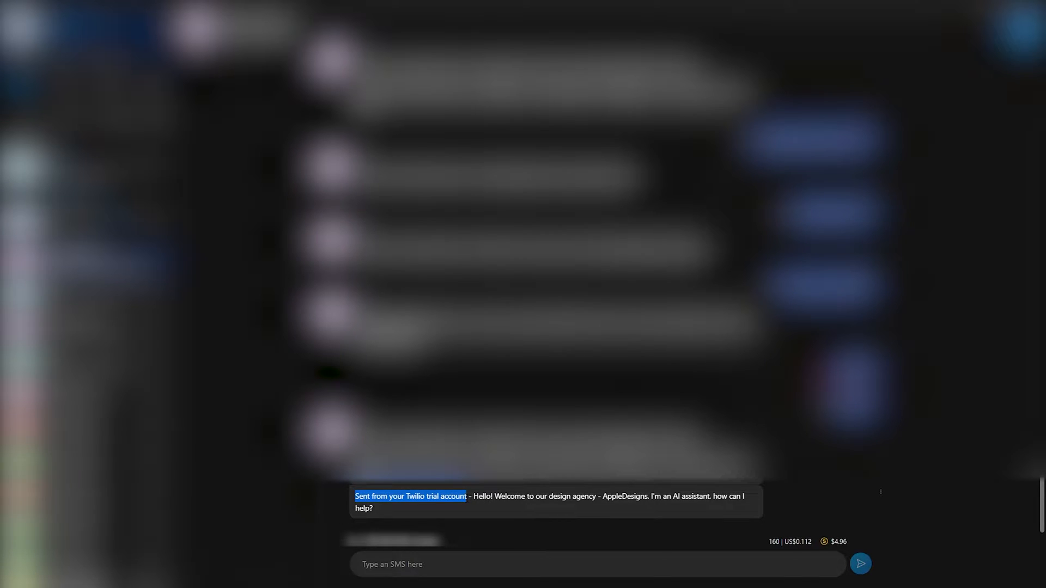
drag(473, 496, 633, 506)
- In Skype, send the SMS questions 'what services do you offerr' and 'wht payment methods u guys use'
click(580, 563)
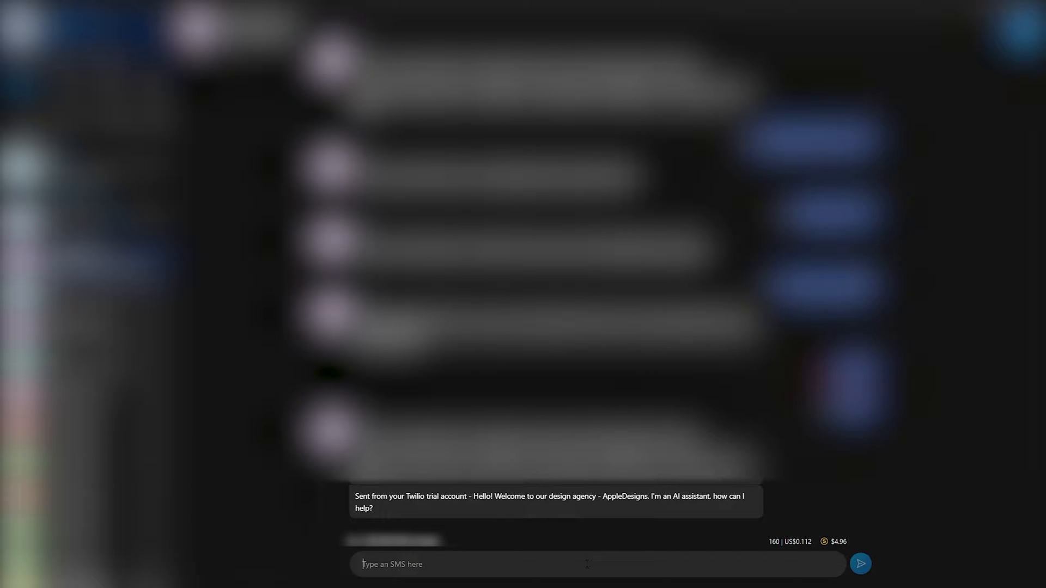
text(what services do you offerr)
key(Return)
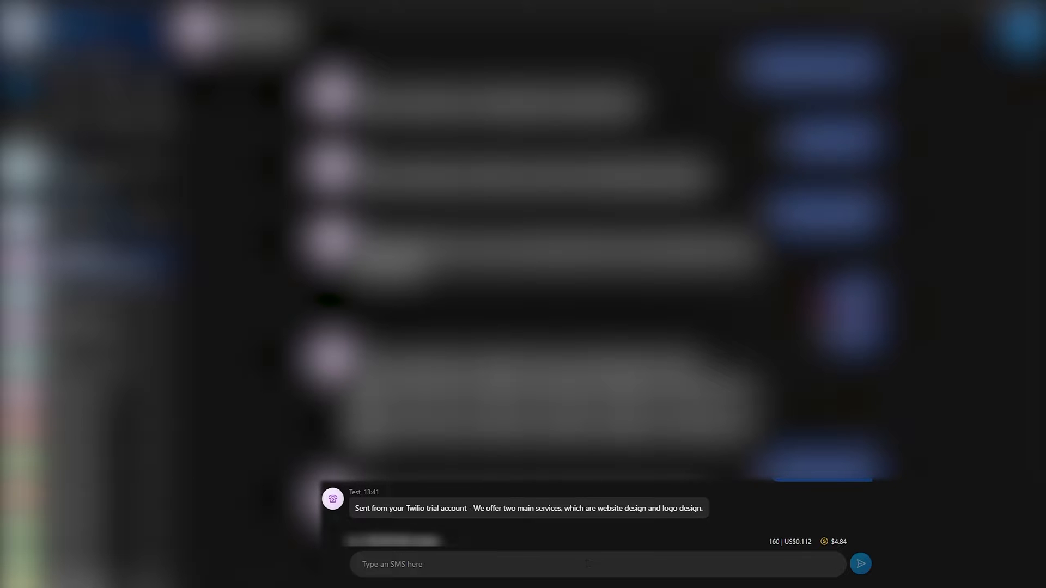
text(wht payment methods u guys use)
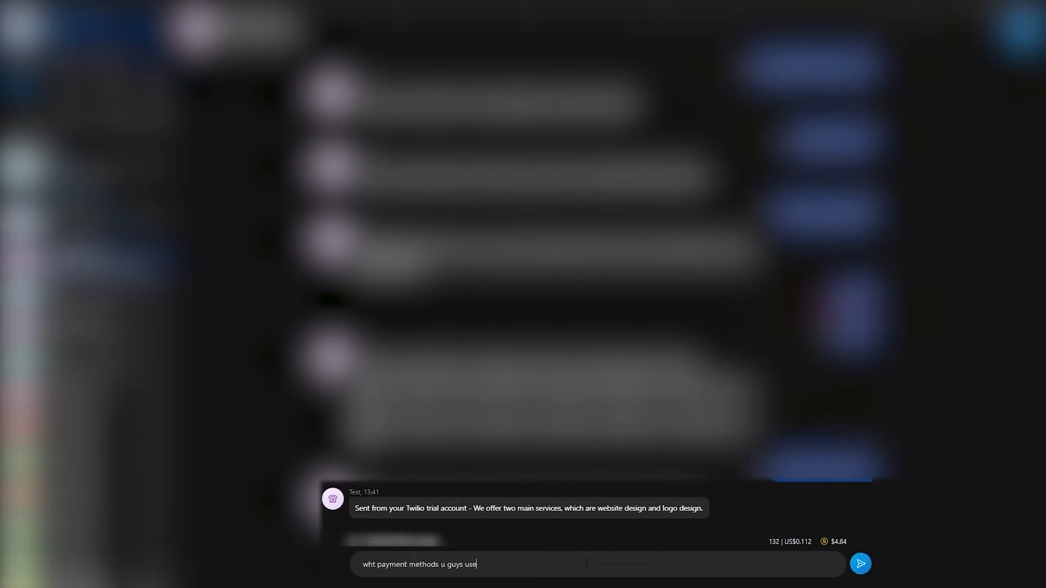
key(Return)
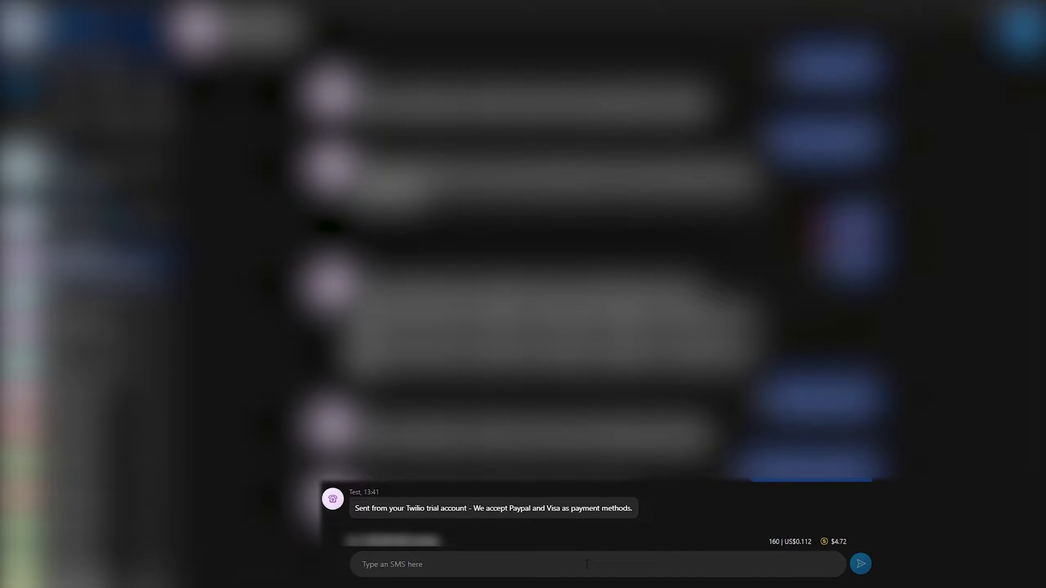
- Send the SMS messages 'I wanna book a meeting' and 'thx' to the bot
text(I wanna book a meeting)
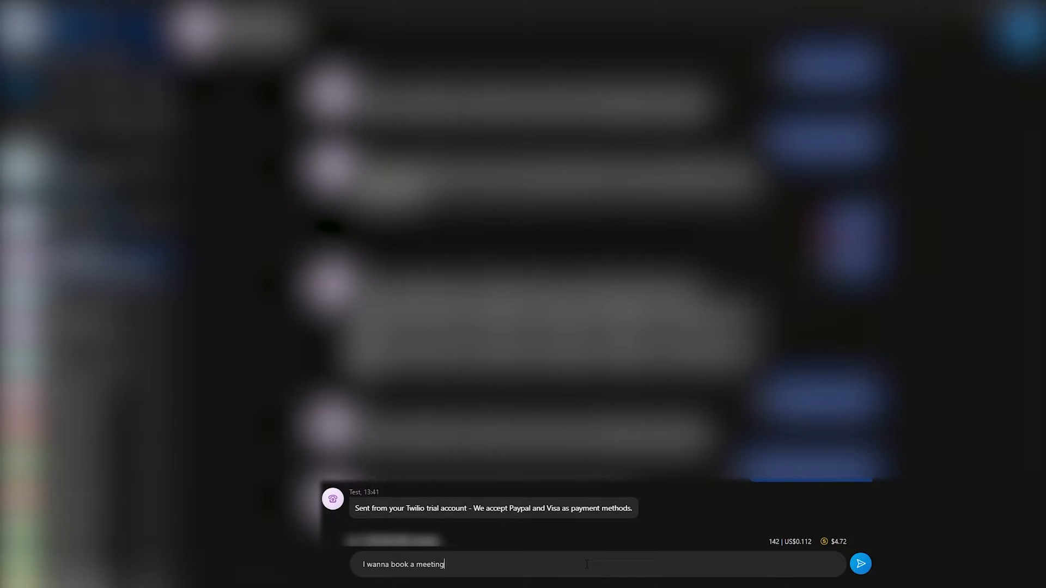
key(Return)
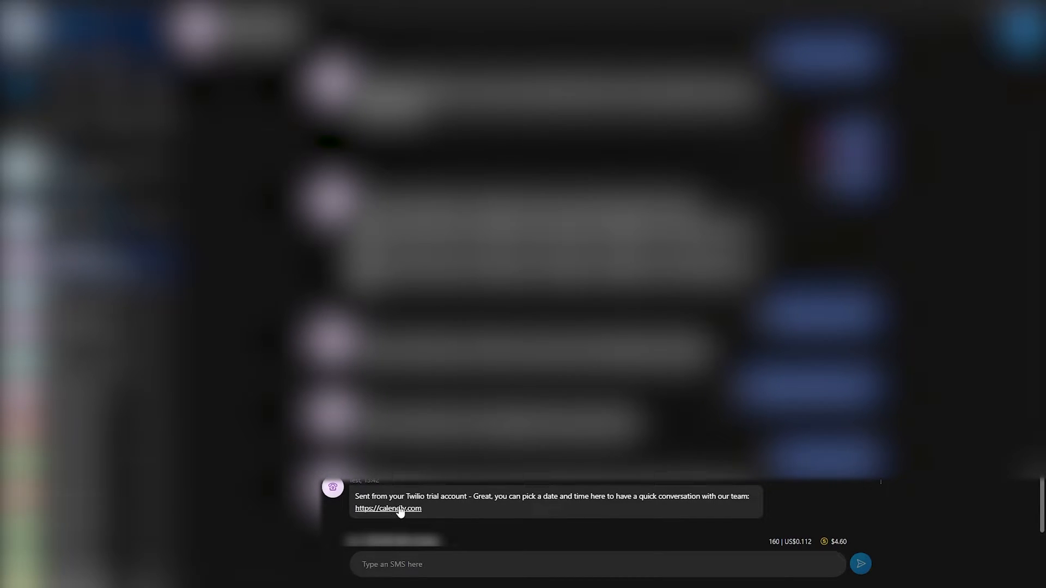
text(thx)
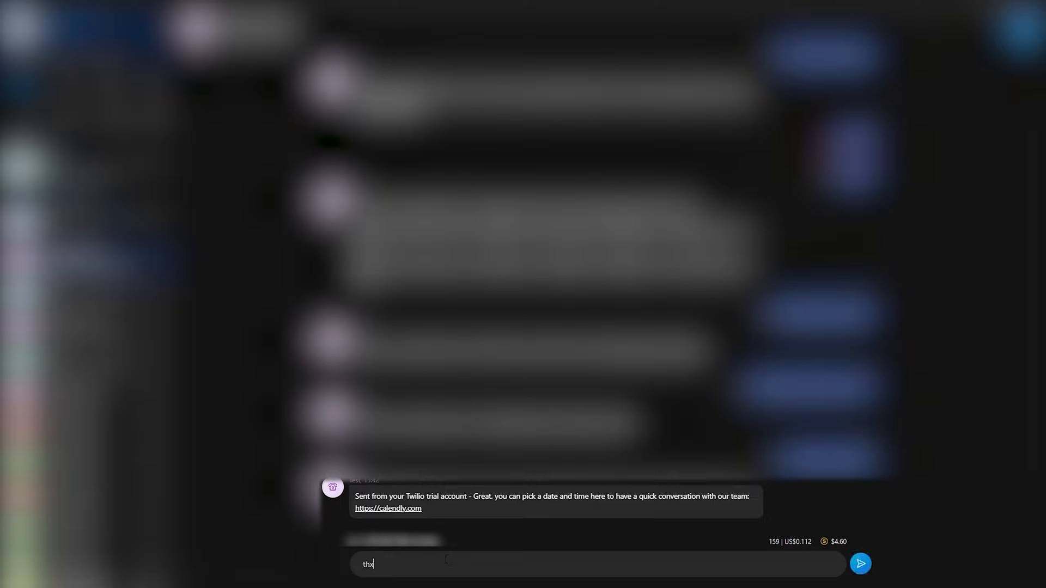
key(Return)
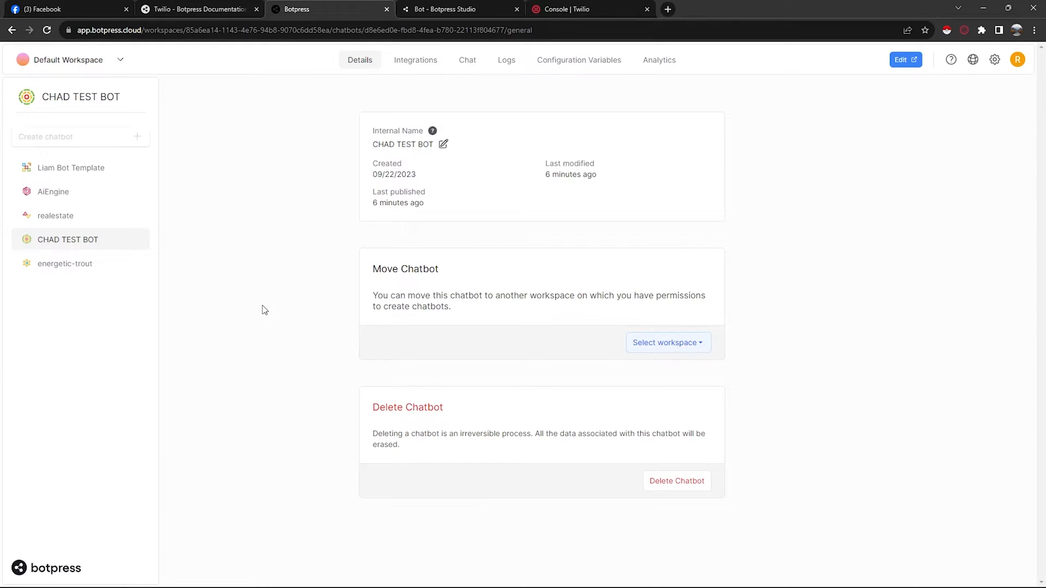
- Open the chatbot's integrations and view the Twilio integration page in the hub
click(413, 65)
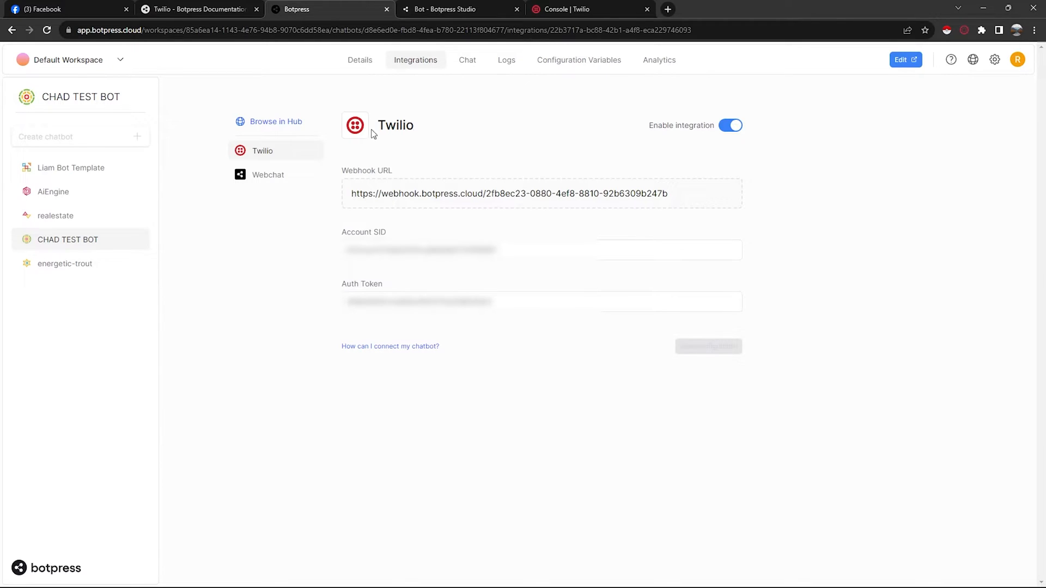
click(286, 129)
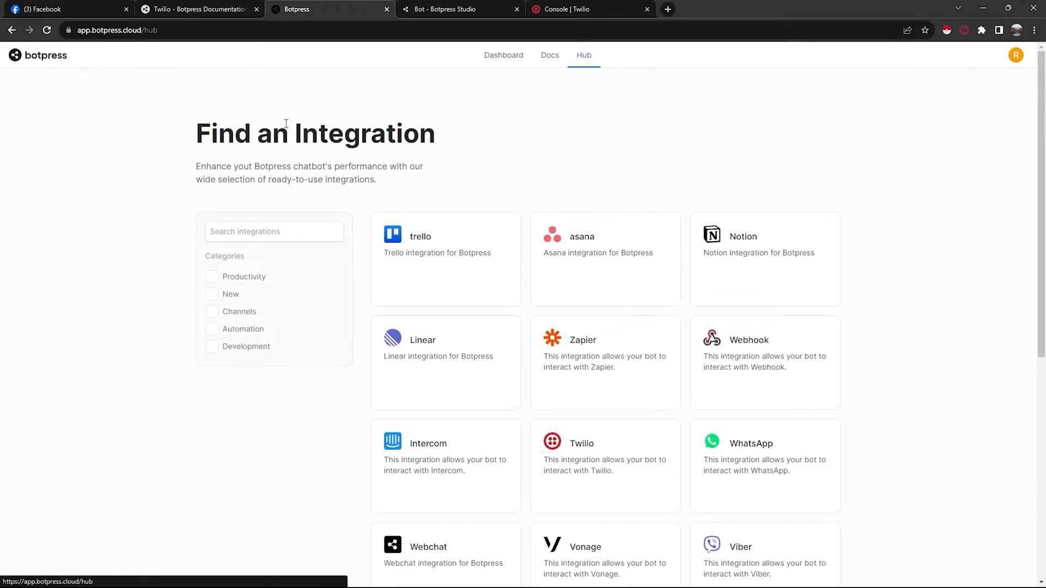
scroll(621, 164, down, 3)
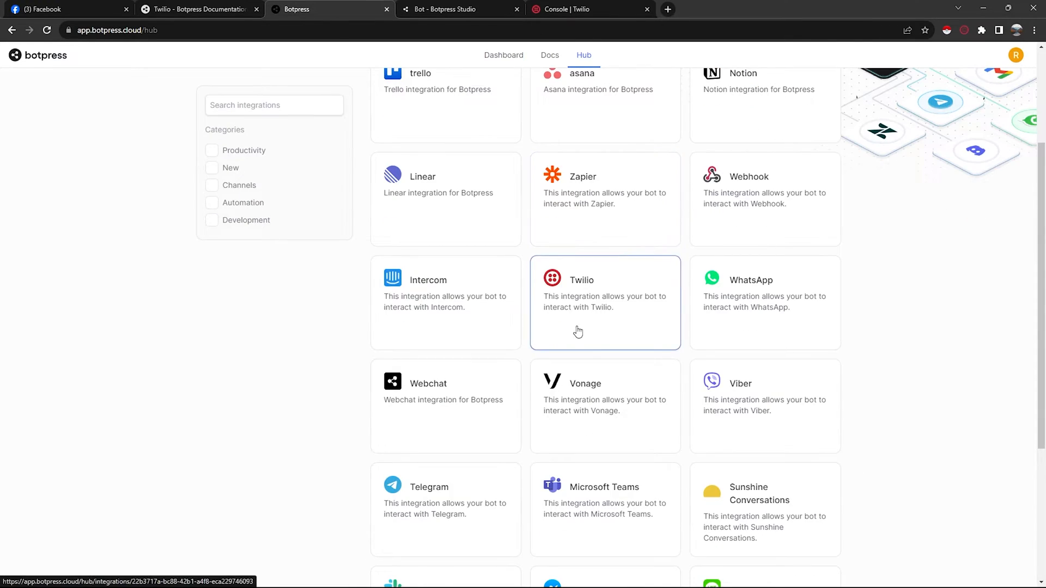
click(608, 304)
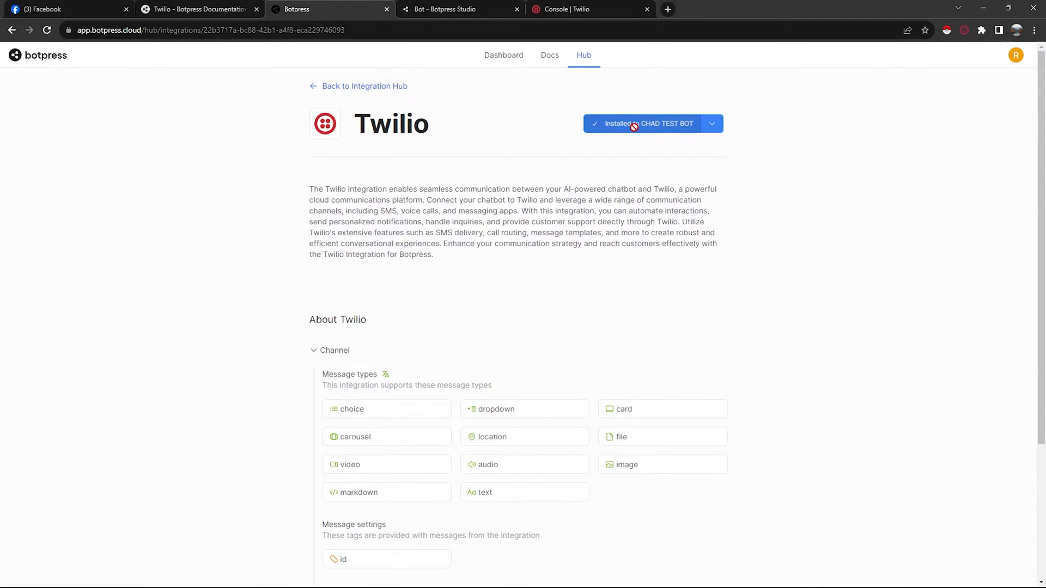
click(50, 54)
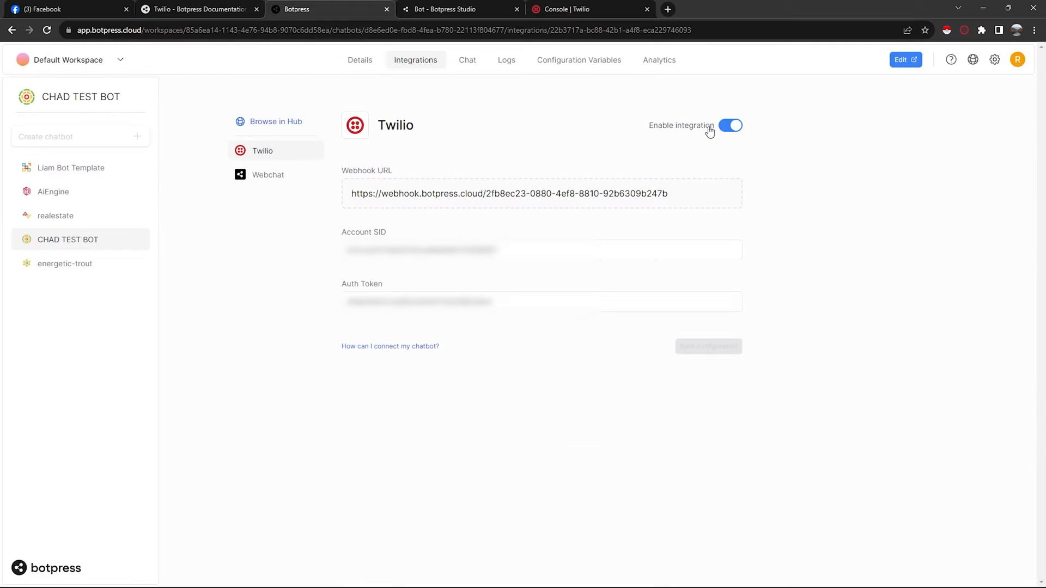
- Examine the Twilio integration's enable switch, Account SID and Auth Token fields
click(728, 127)
click(728, 128)
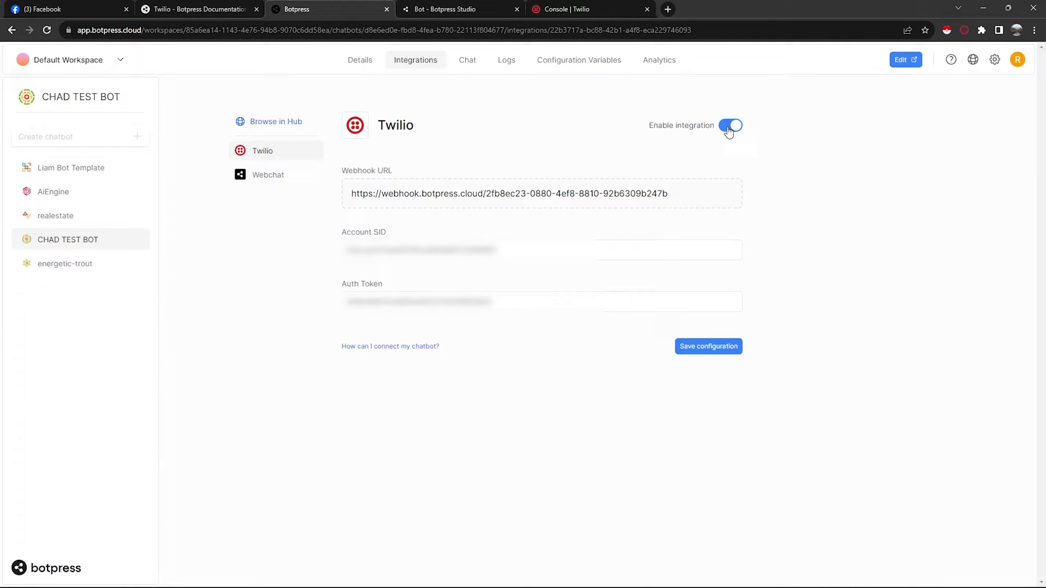
click(707, 346)
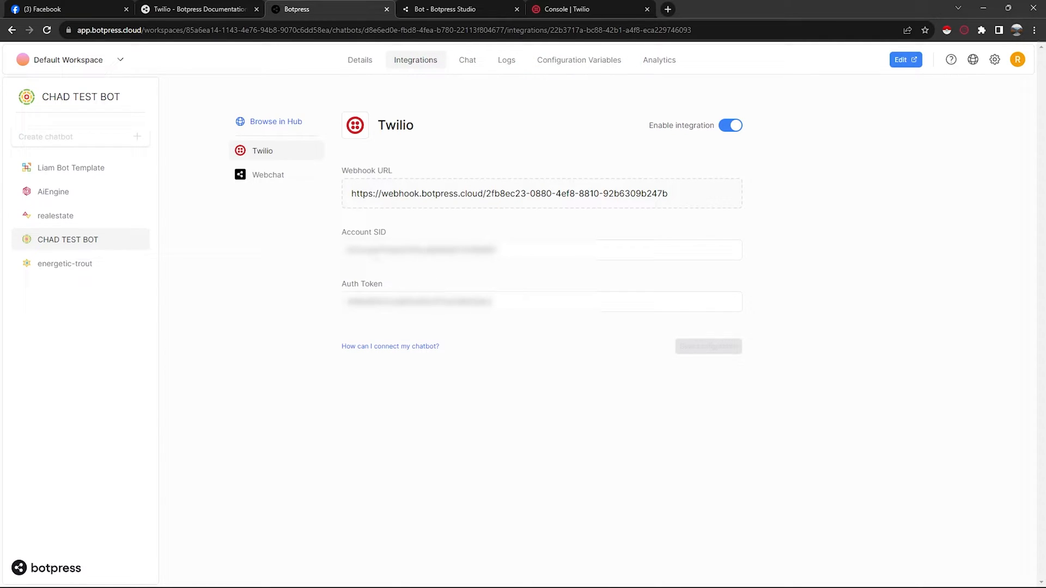
double_click(496, 250)
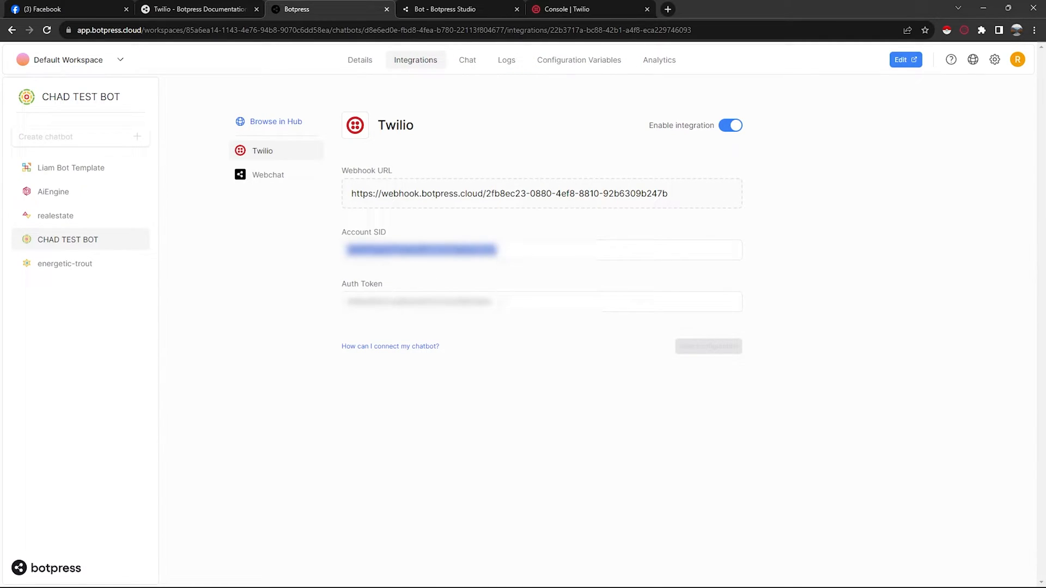
drag(494, 303, 347, 322)
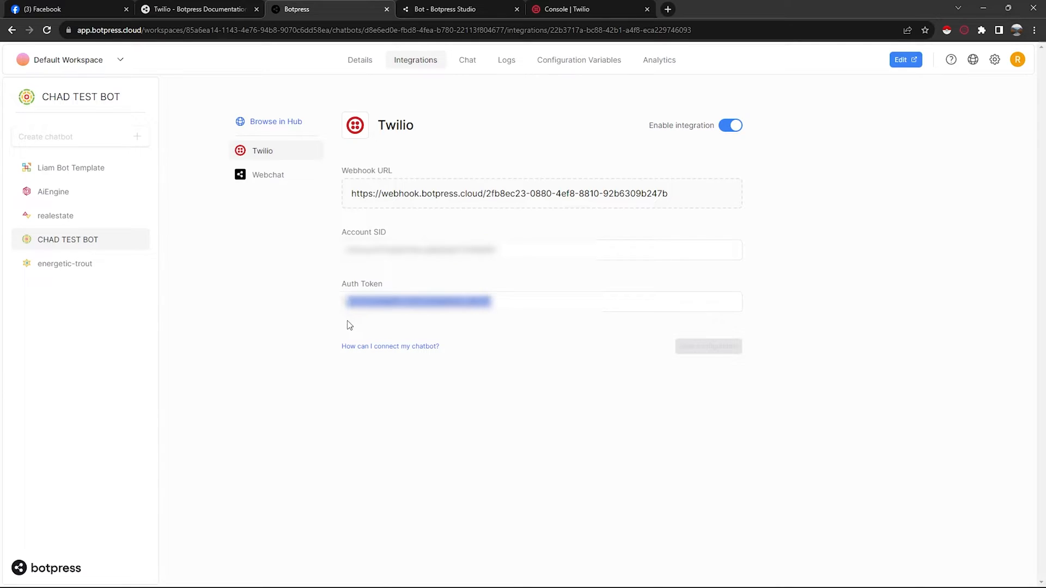
click(526, 348)
- Open the Twilio console home and review the Account Info credentials
click(570, 8)
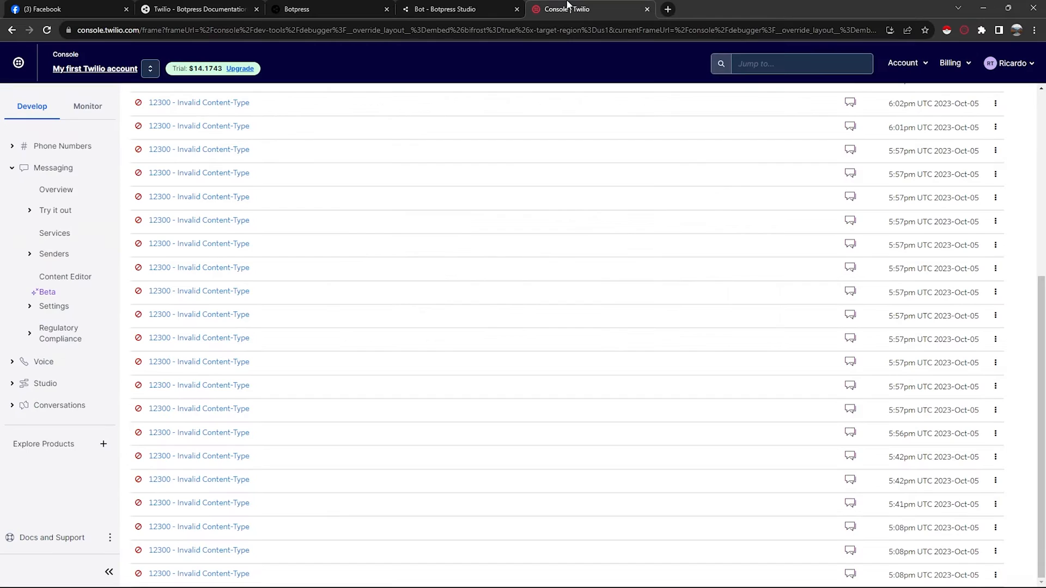
click(150, 68)
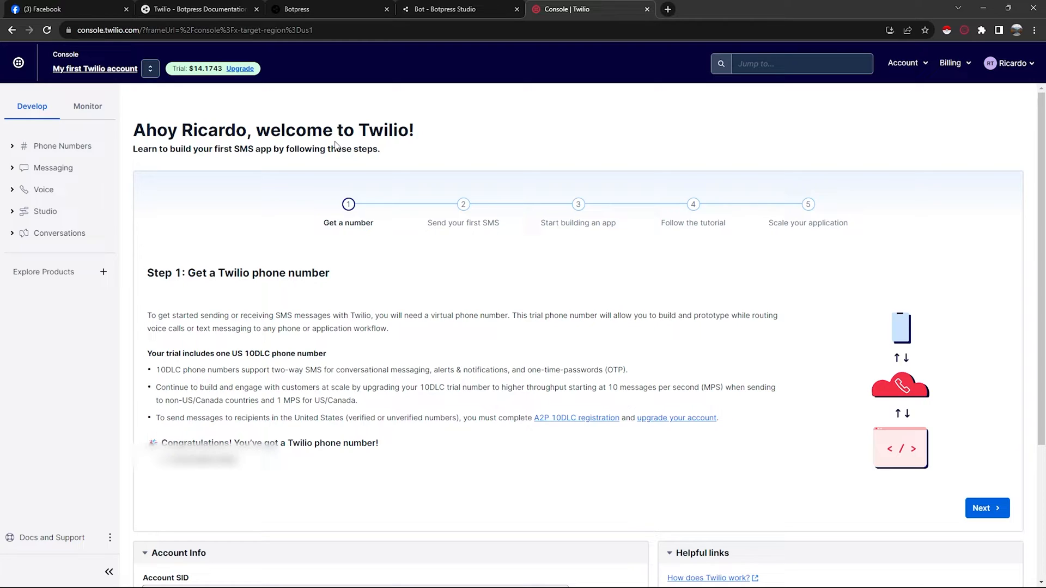
scroll(316, 377, down, 3)
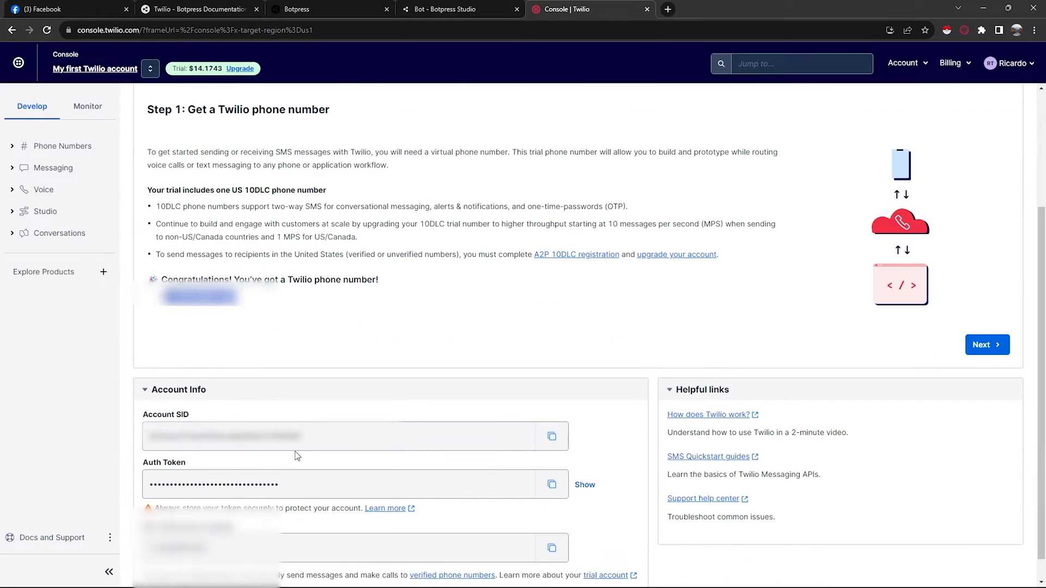
click(296, 311)
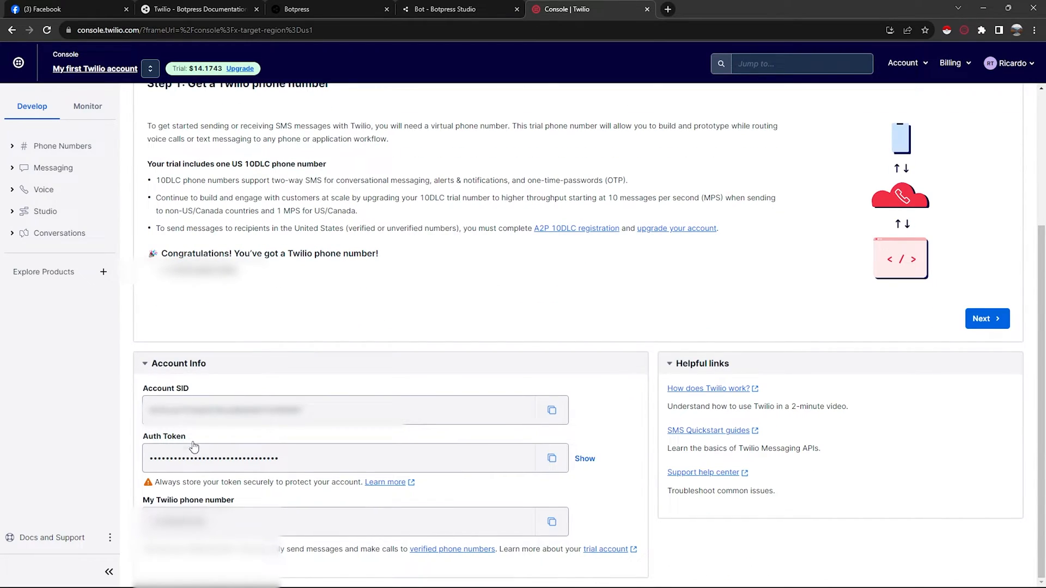
- Open Messaging Services in the Twilio console
click(355, 10)
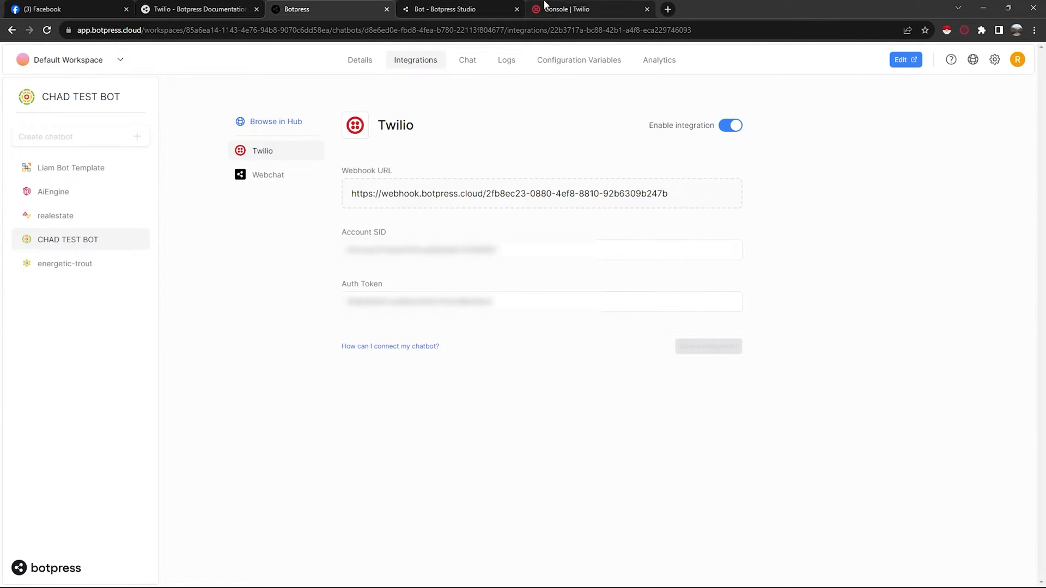
click(569, 8)
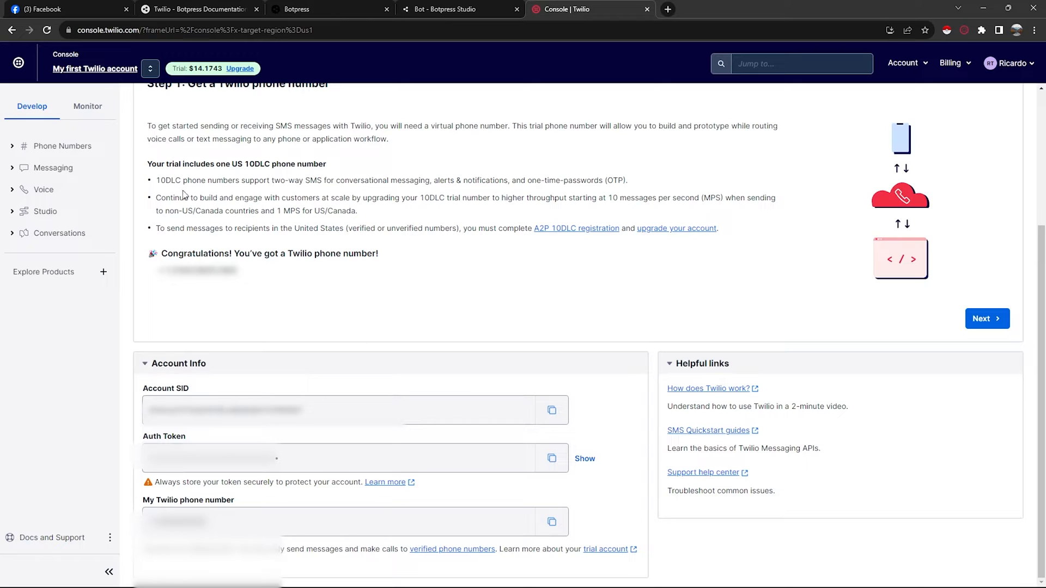
click(53, 169)
click(55, 233)
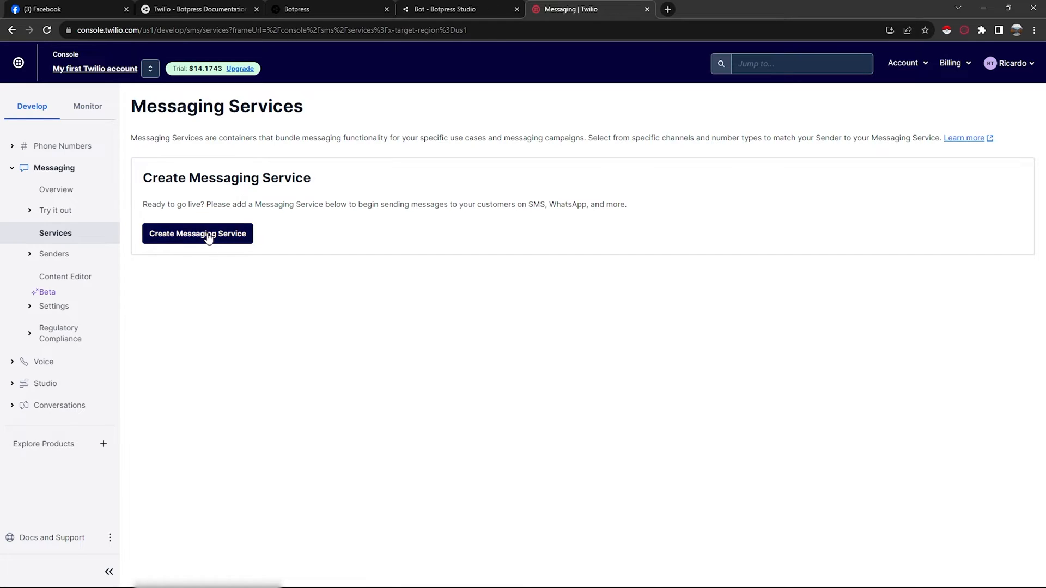
- Create a messaging service named 'YT test' used to 'Notify my users'
click(208, 238)
click(223, 306)
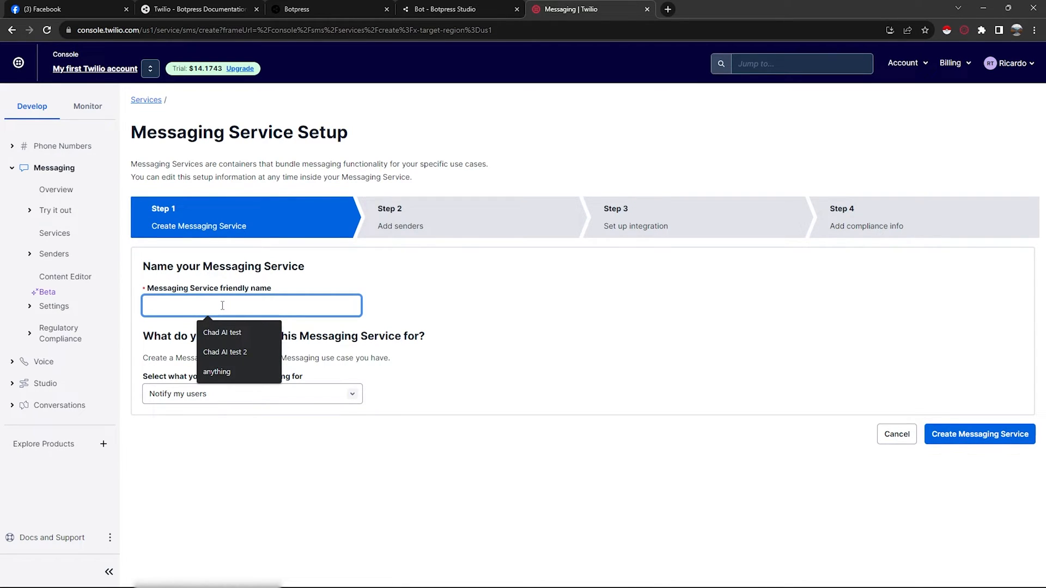
text(YT test)
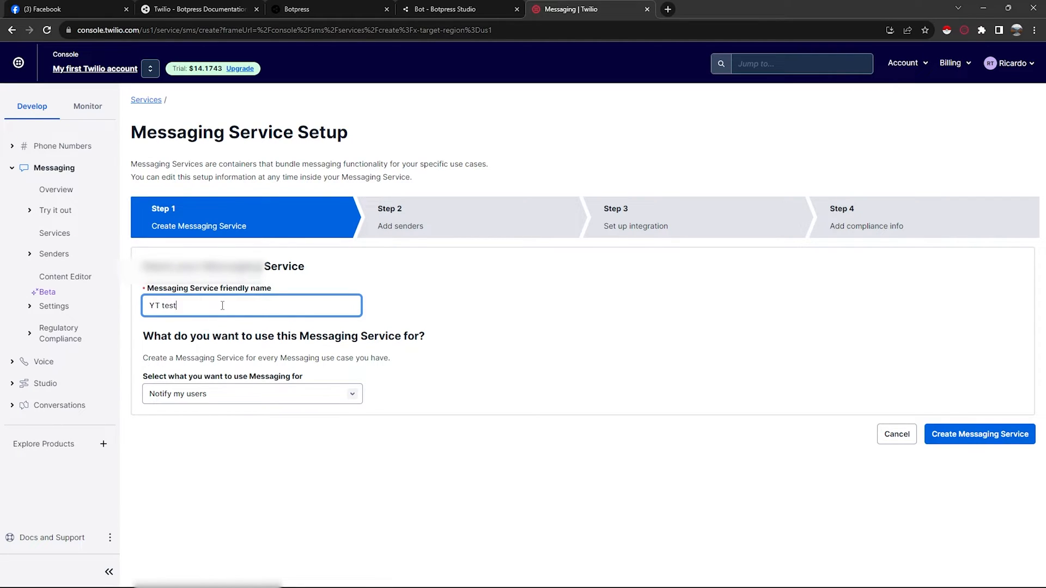
click(224, 395)
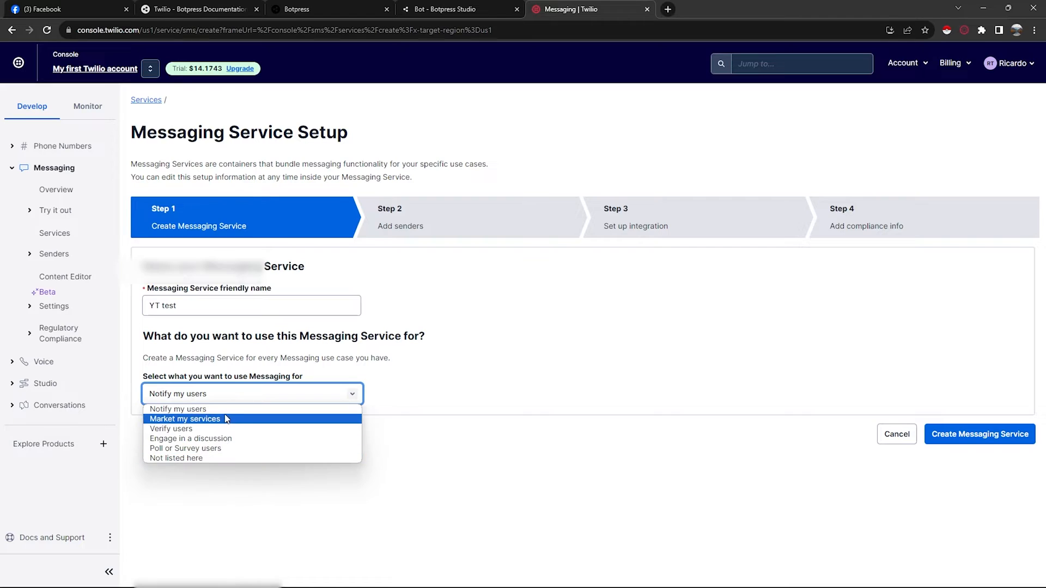
click(218, 409)
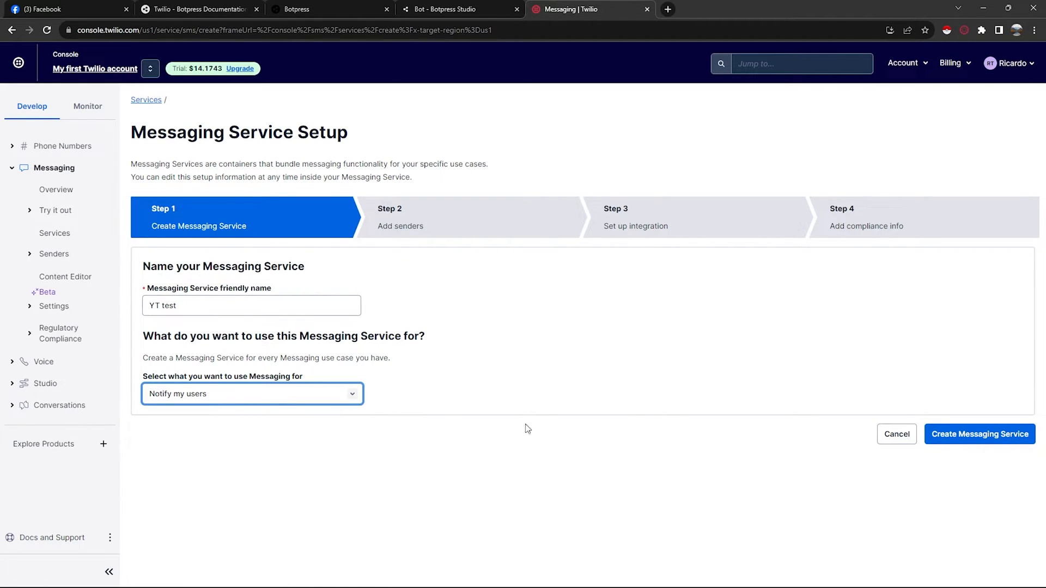
click(975, 436)
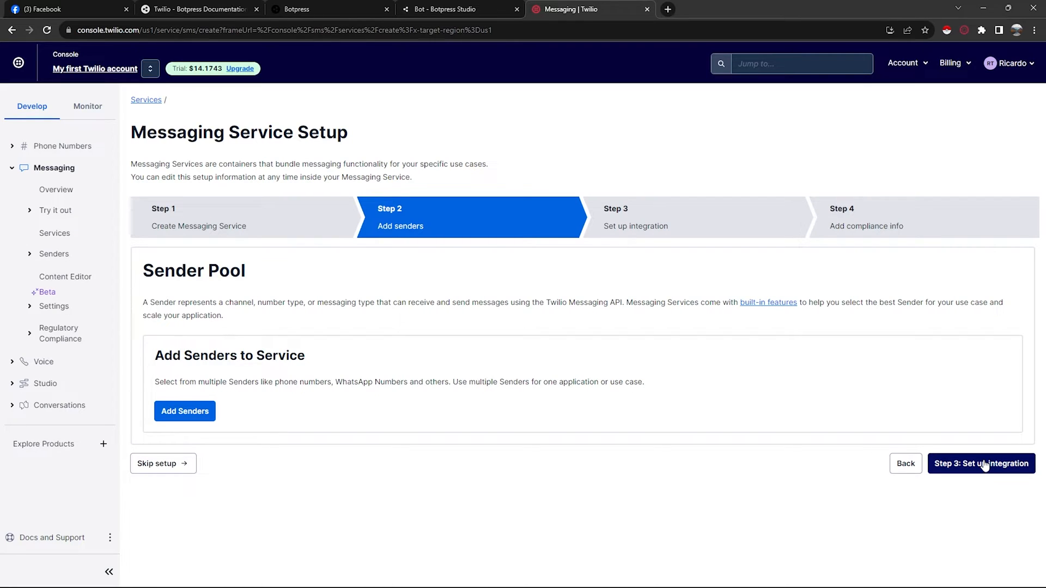
- Add the account's phone number as a sender to the new messaging service
click(191, 413)
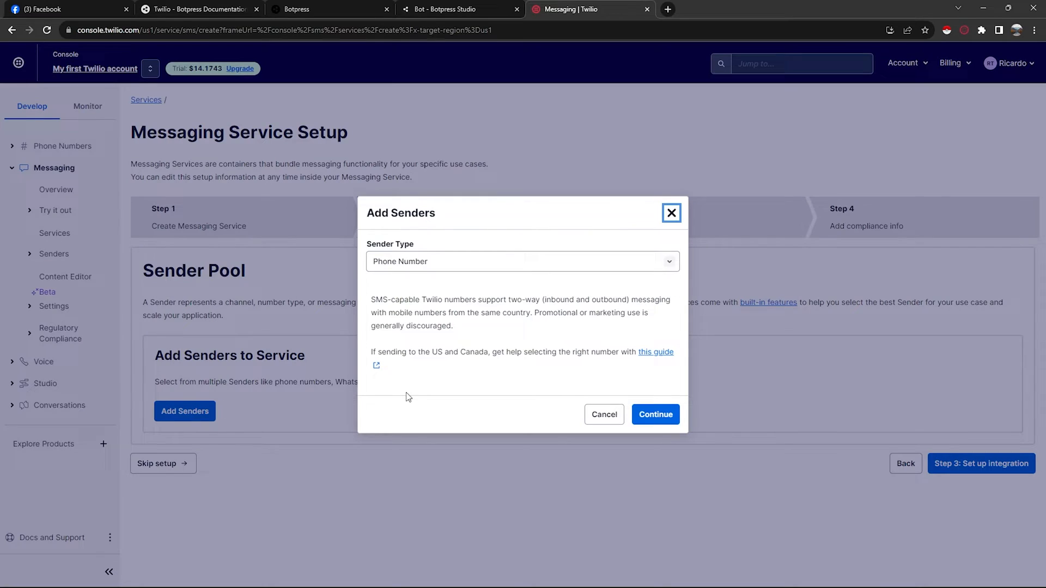
click(418, 263)
click(428, 277)
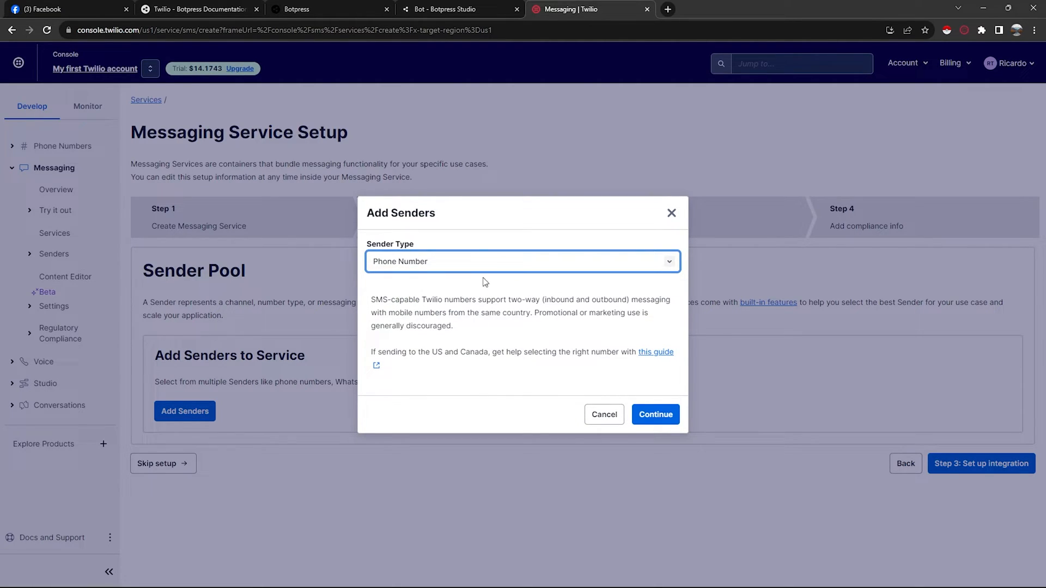
click(656, 414)
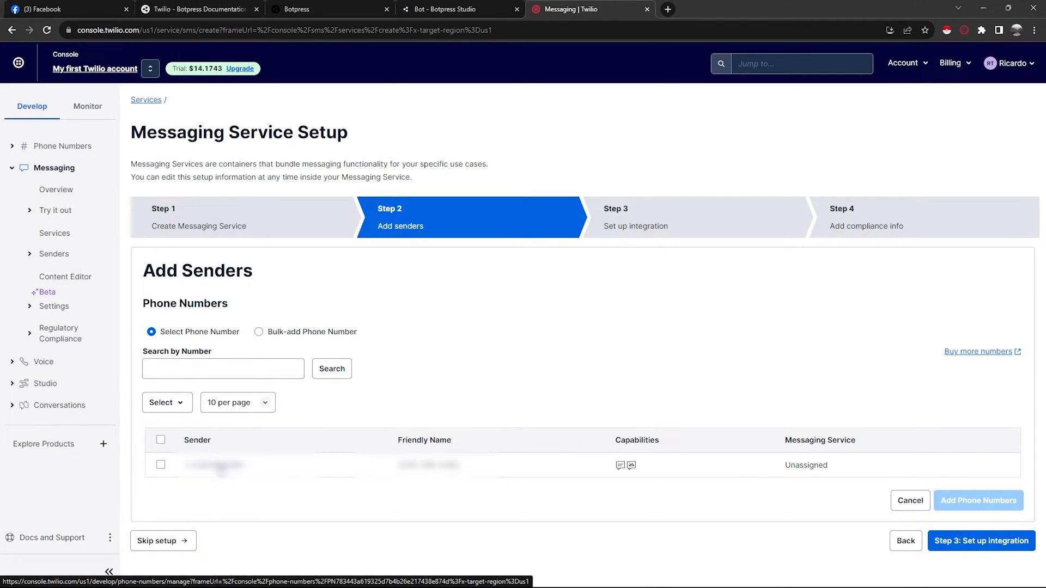
click(161, 465)
click(979, 500)
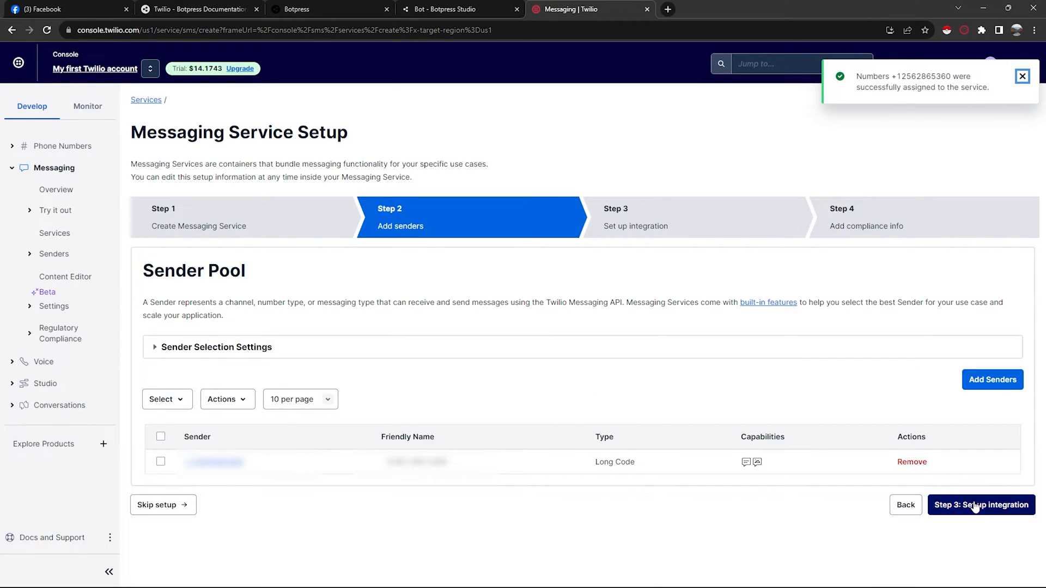
- Continue through the integration and compliance steps, complete the messaging service setup and open the new service
click(981, 515)
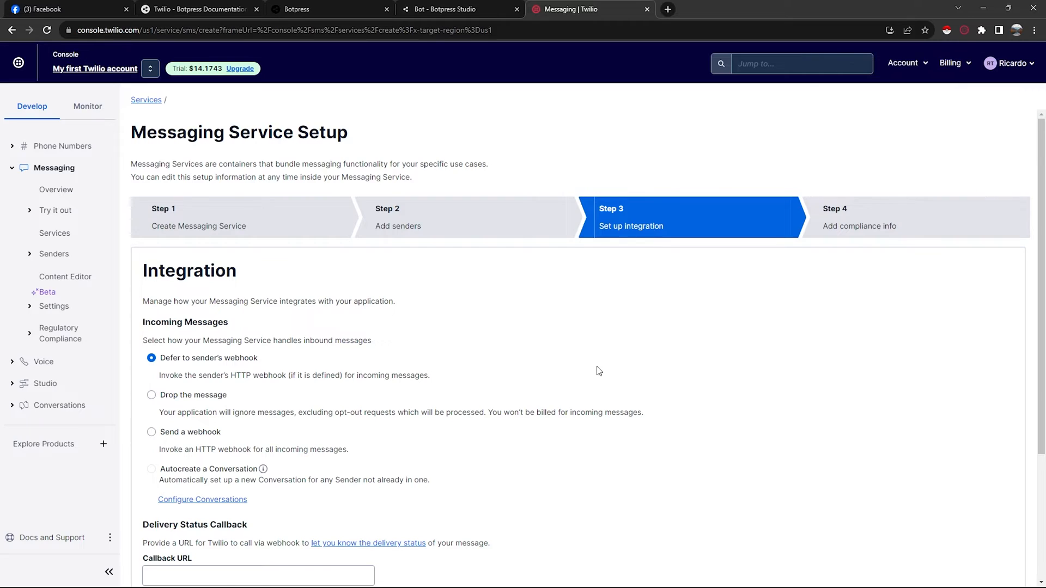
scroll(597, 368, down, 3)
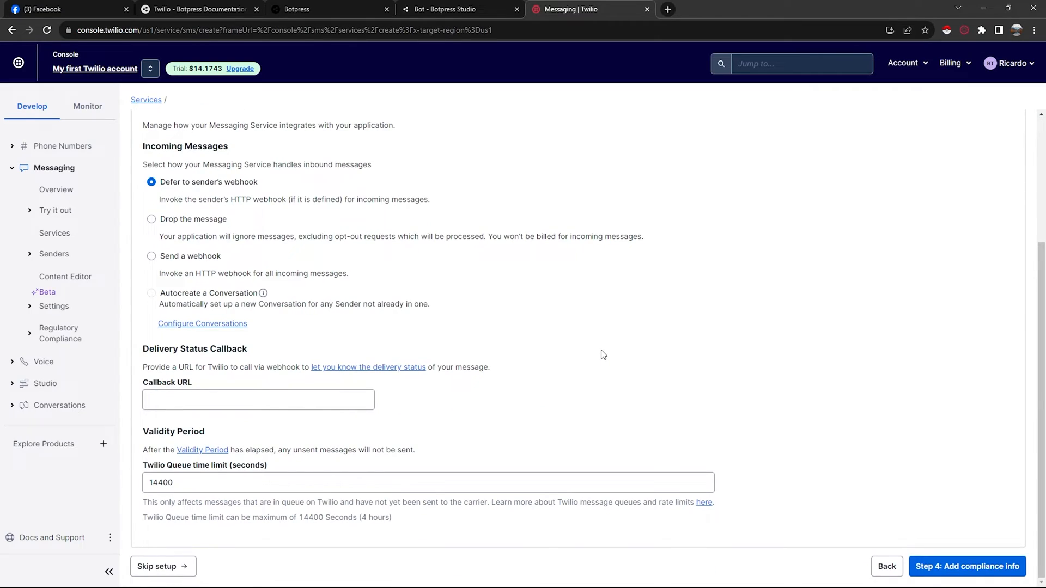
click(983, 575)
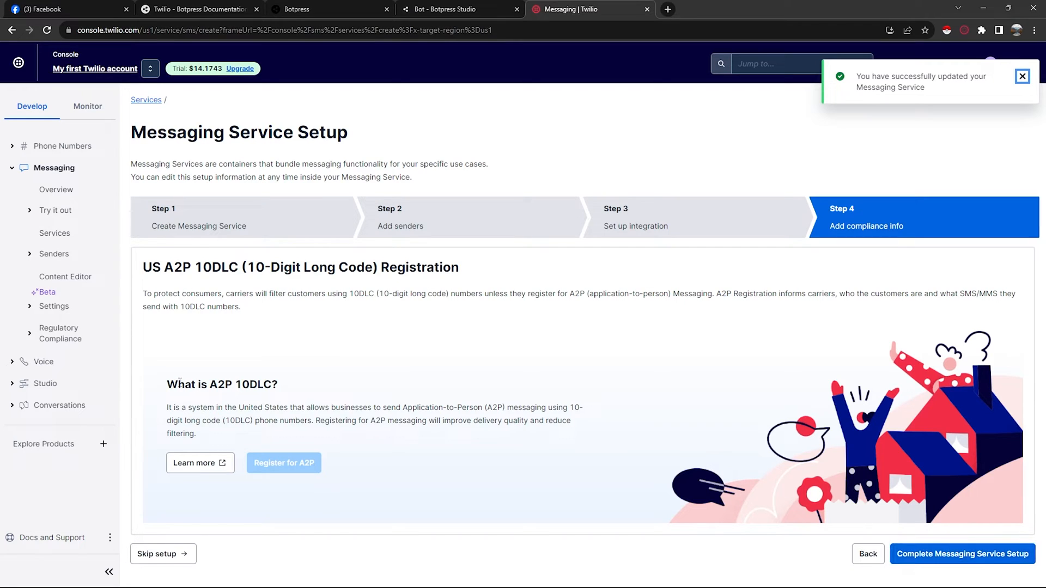
drag(166, 385, 275, 381)
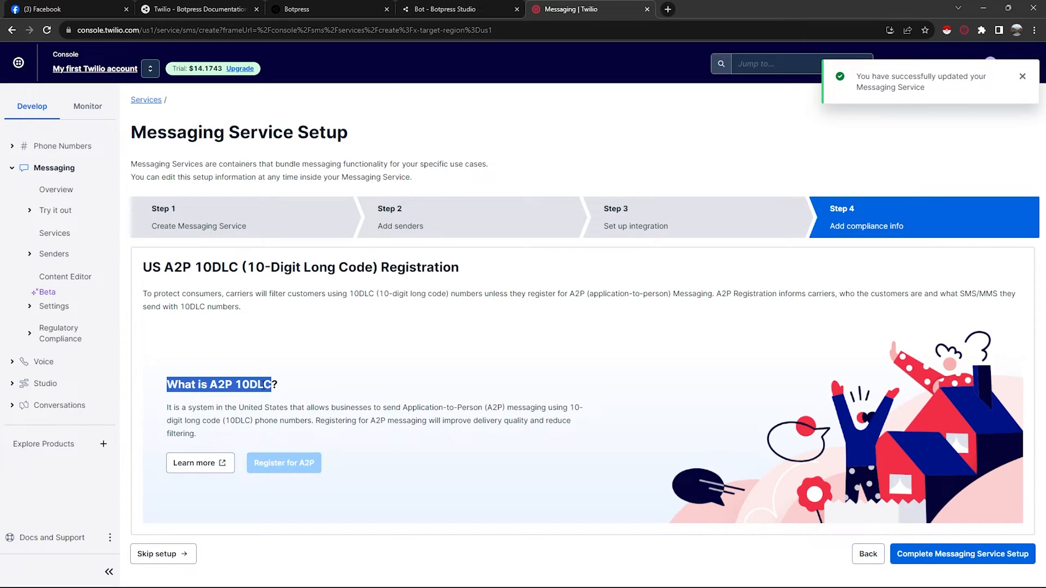
click(270, 385)
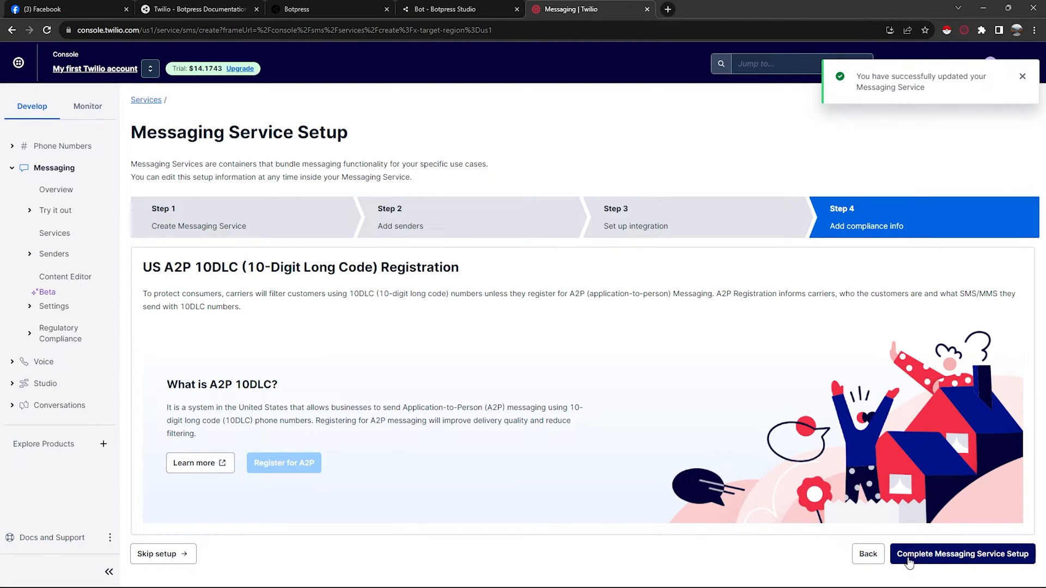
click(977, 561)
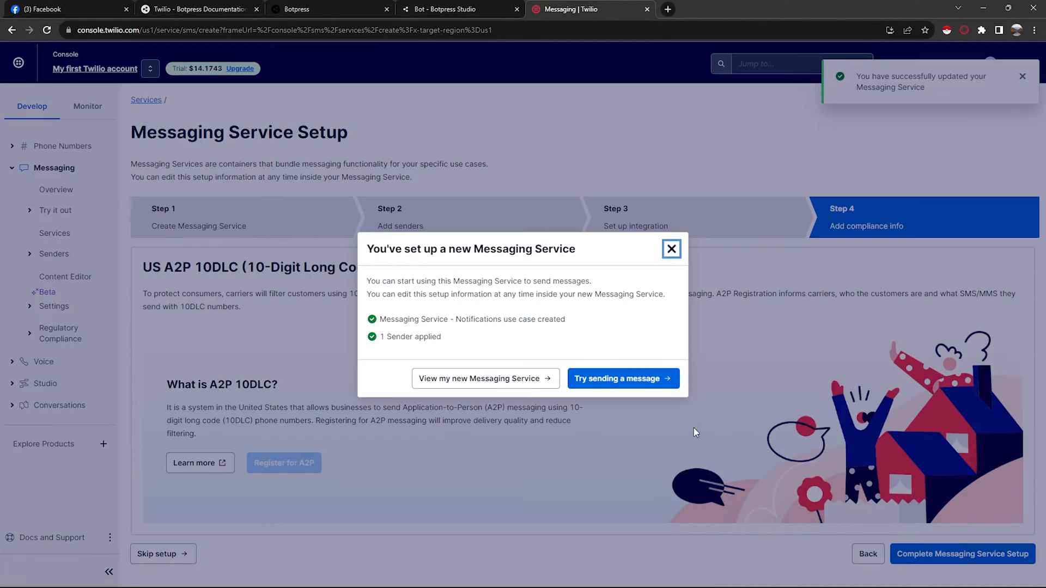
click(498, 381)
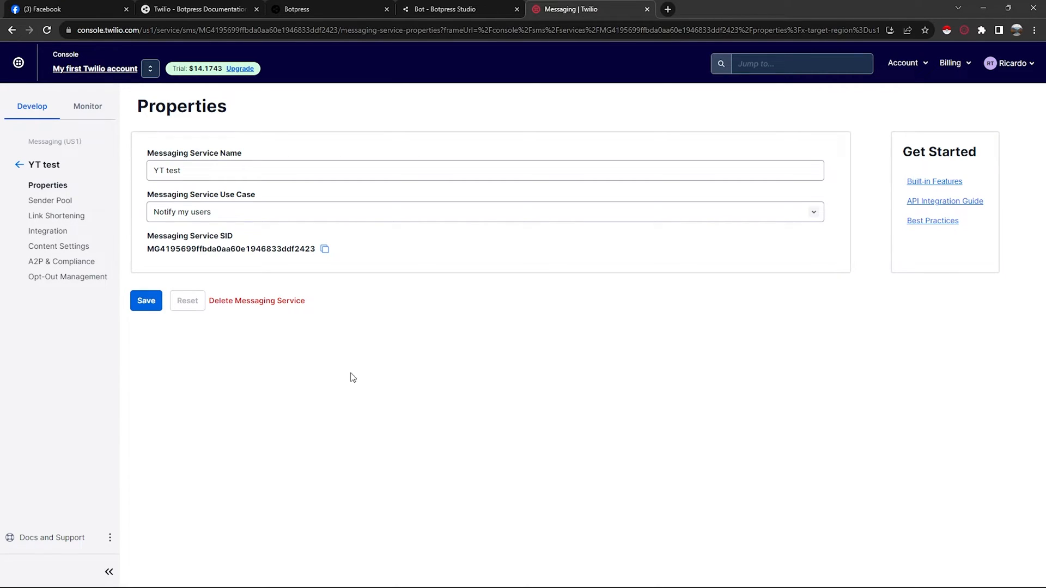
- Save the messaging service properties and open its sender phone number's configuration
click(150, 301)
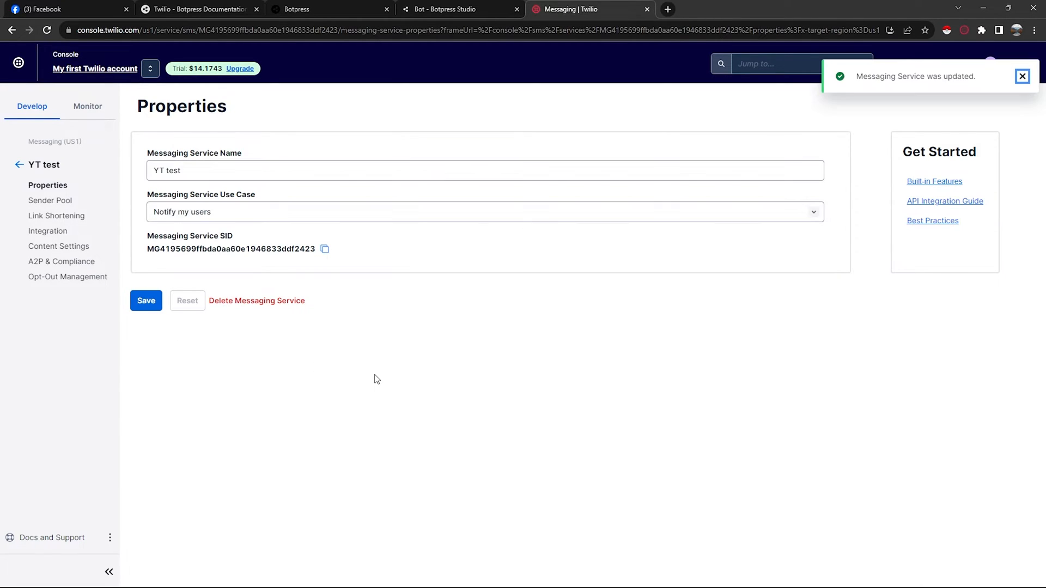
click(51, 201)
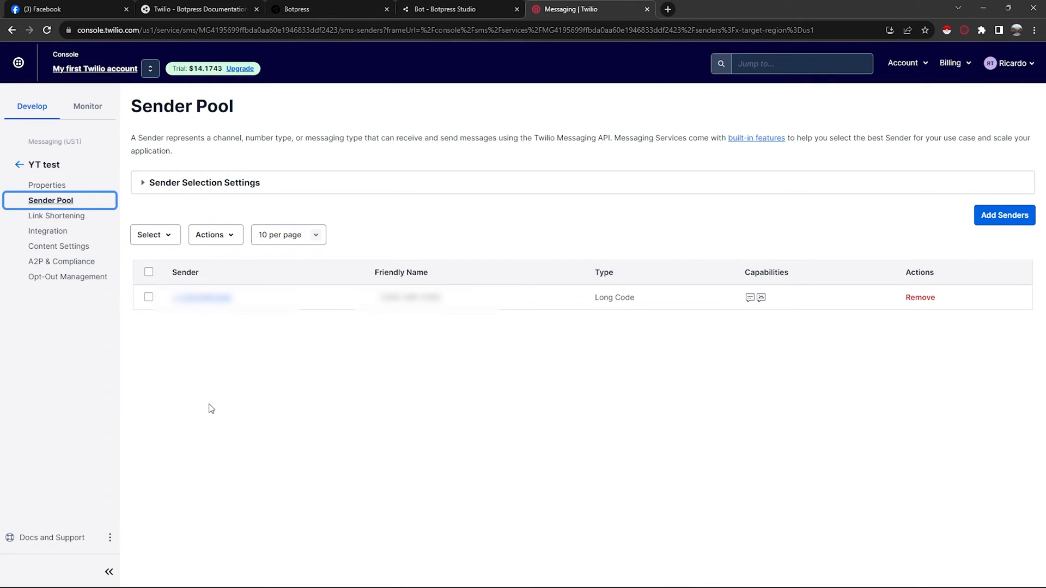
click(201, 298)
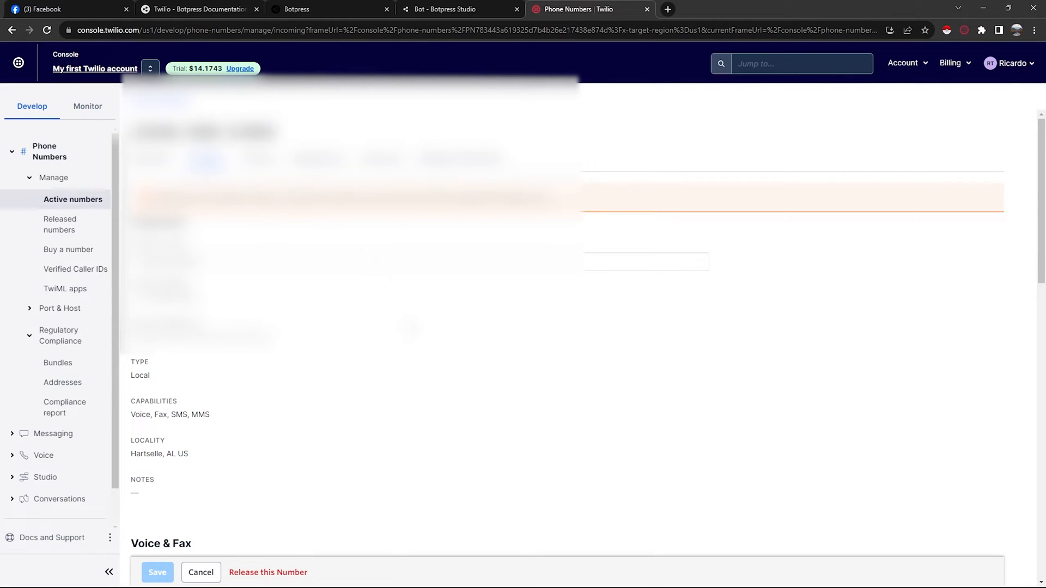
scroll(567, 327, down, 15)
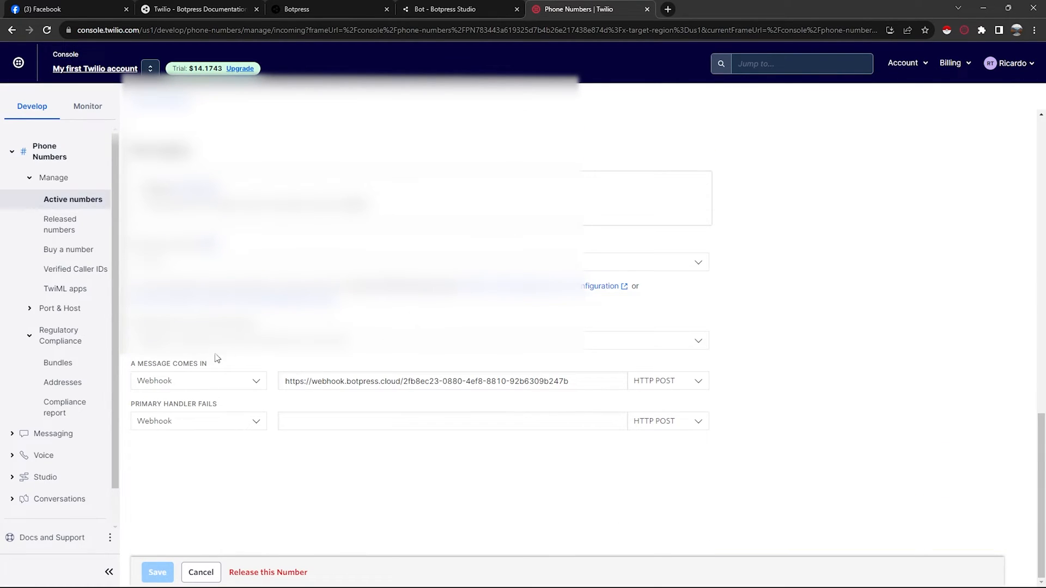
- Replace the phone number's incoming-message webhook with the Botpress Twilio webhook URL and save the number
double_click(371, 381)
click(330, 10)
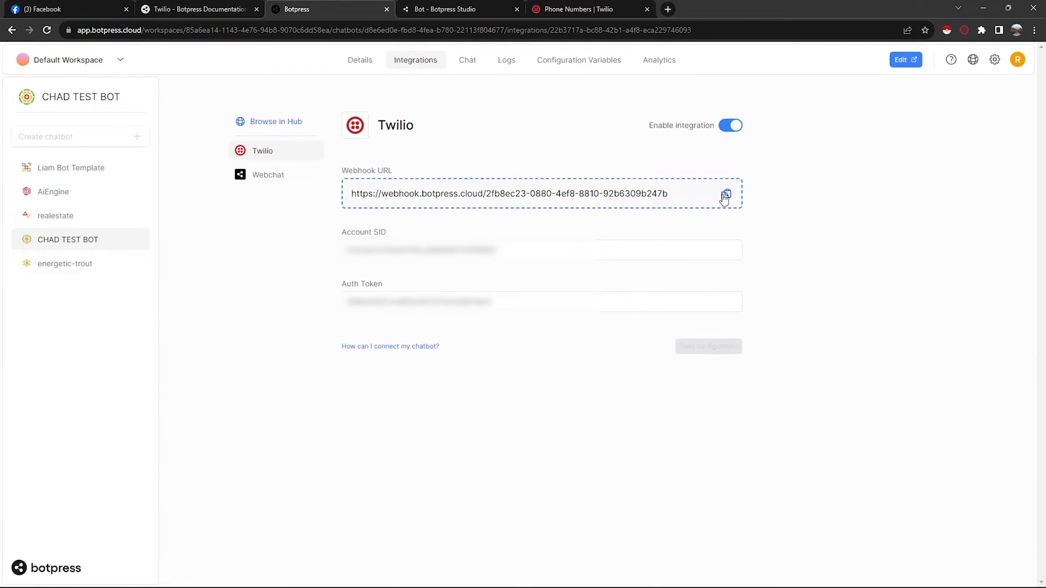
click(726, 195)
click(578, 9)
double_click(467, 387)
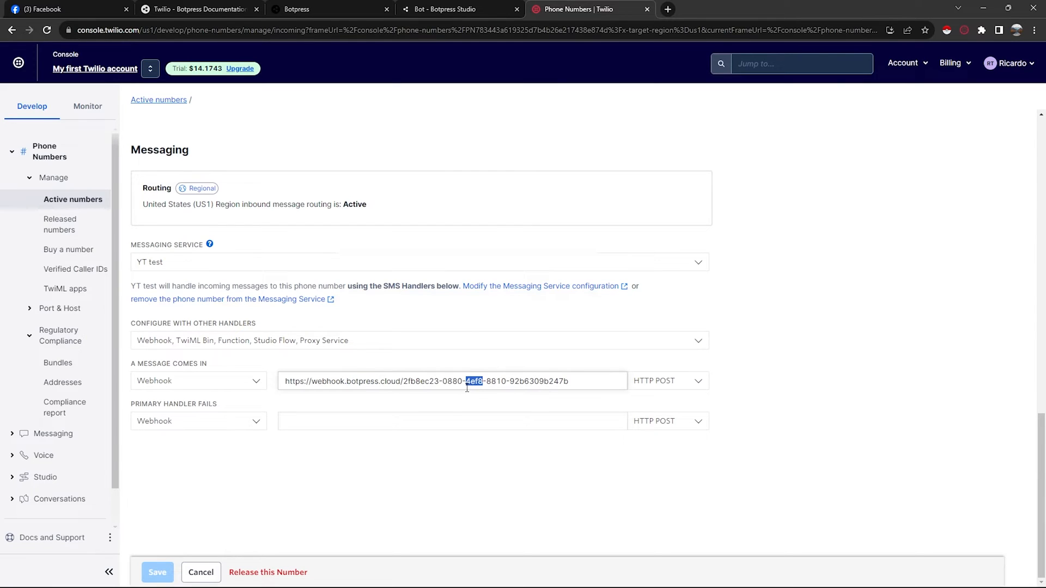
key(ctrl+a)
key(BackSpace)
key(ctrl+v)
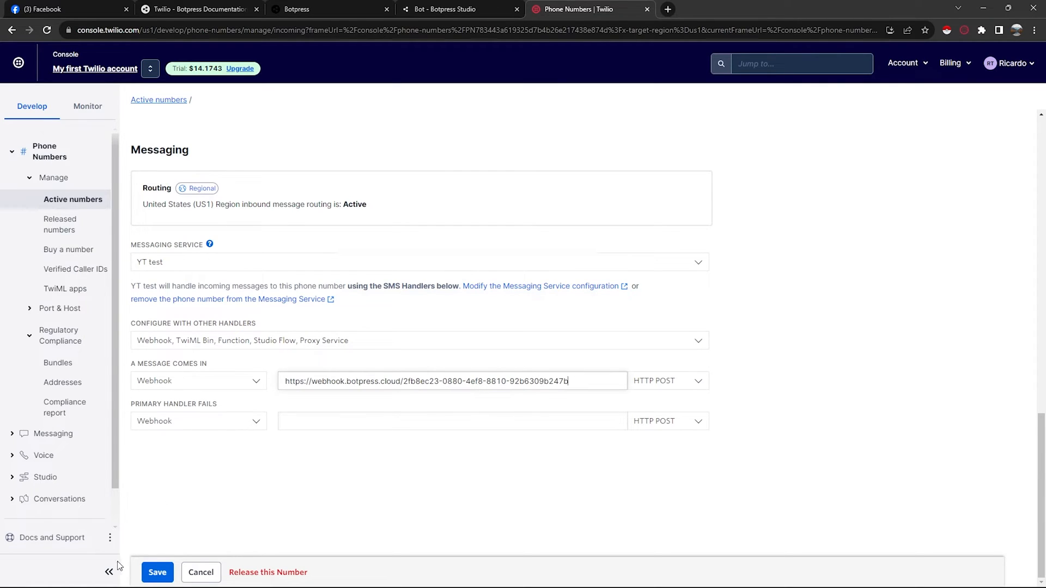
click(151, 573)
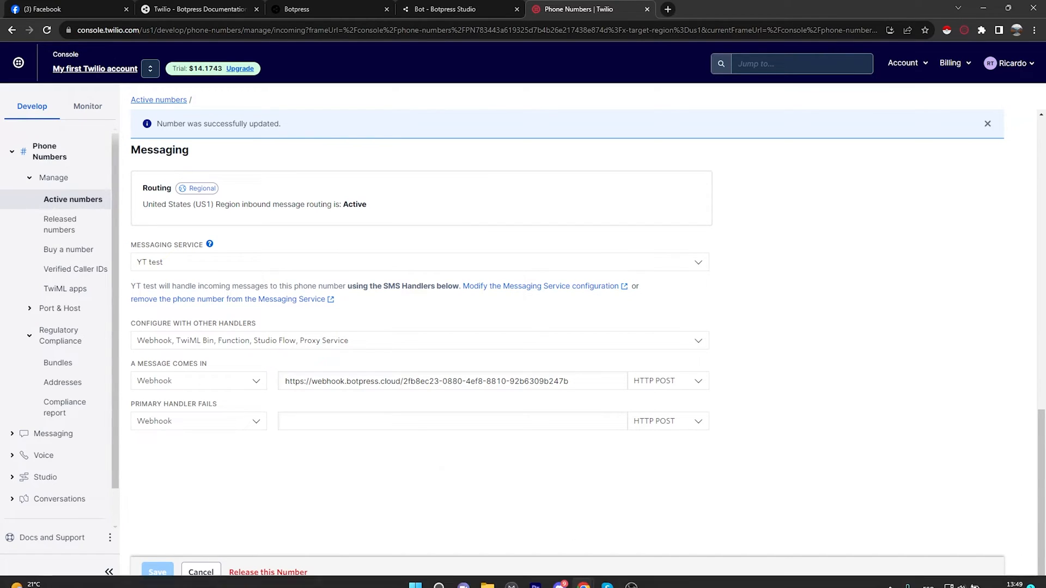
- Switch to Make and create a new scenario
mouse_move(584, 576)
click(595, 538)
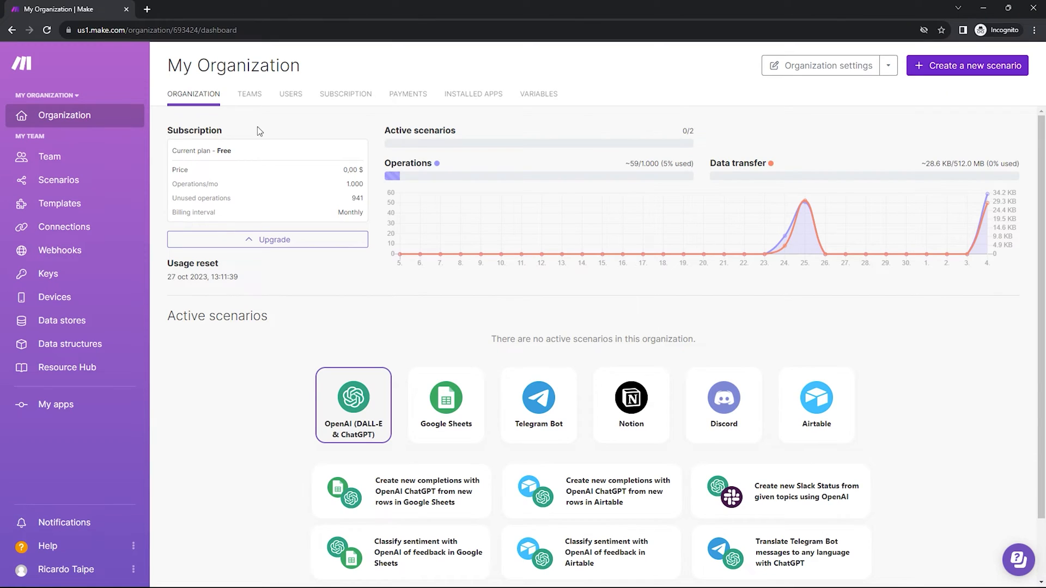
click(59, 182)
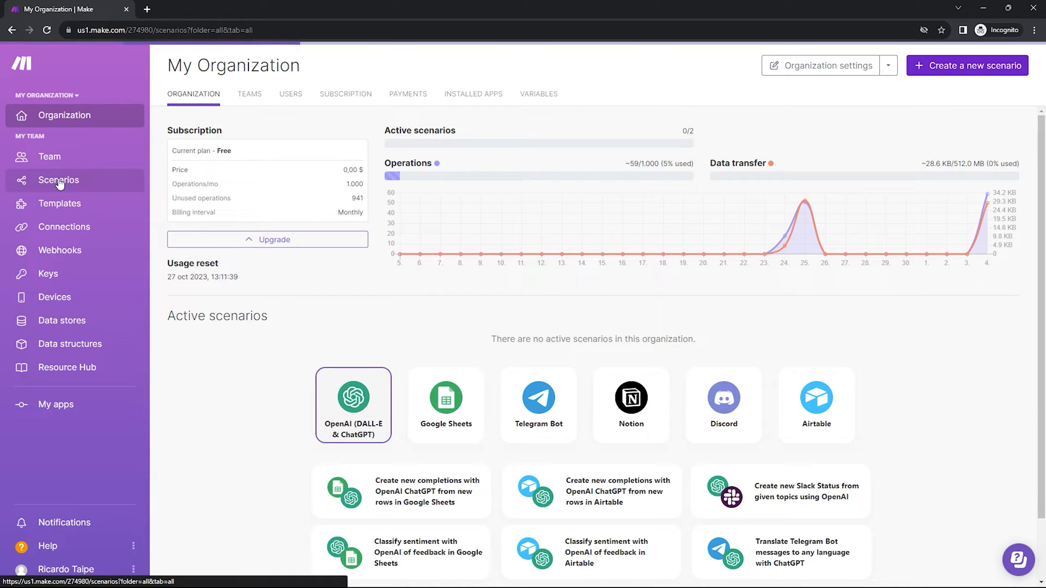
click(953, 67)
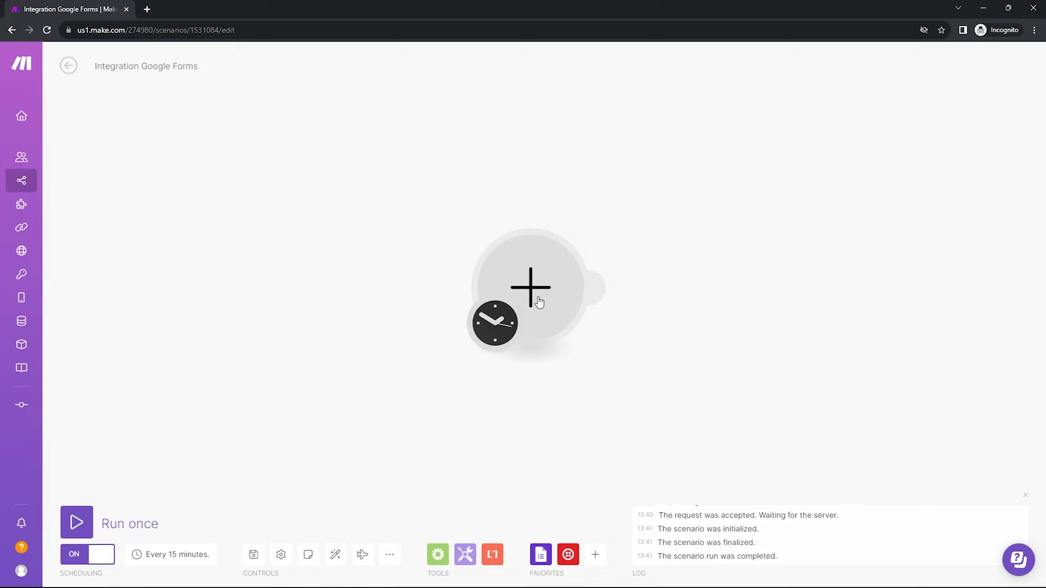
click(539, 302)
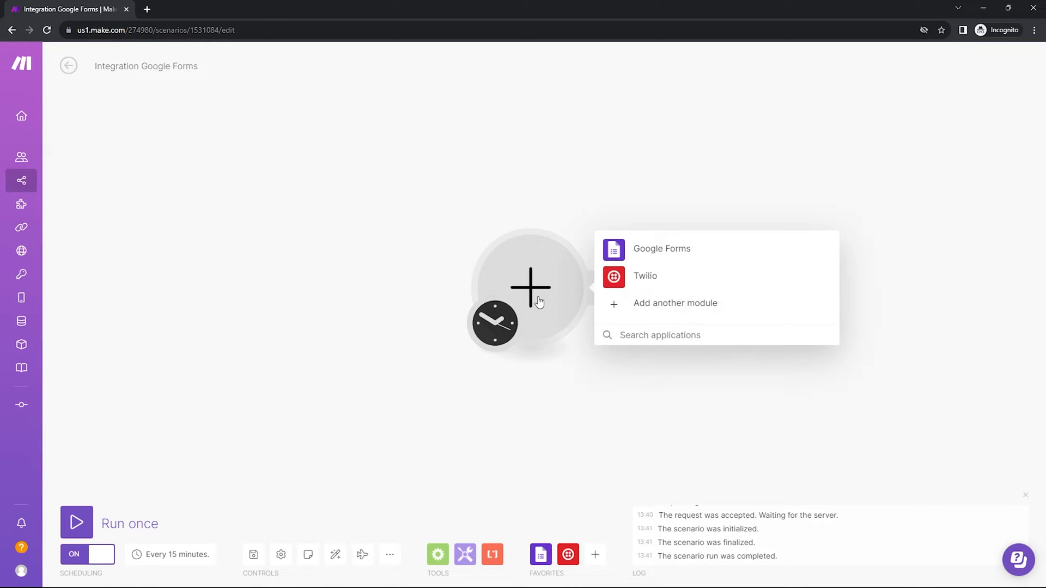
text(facebook)
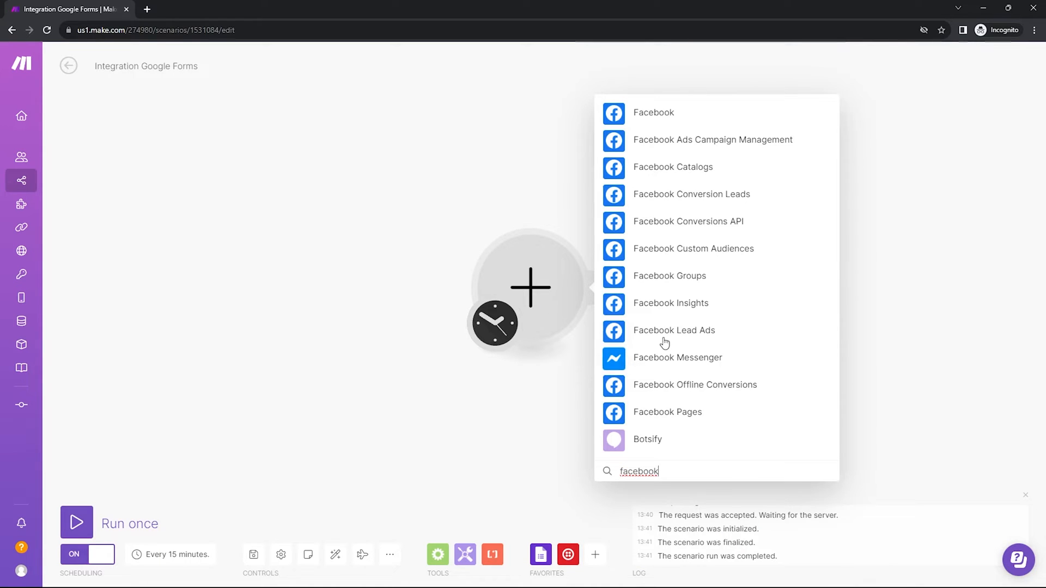
click(673, 334)
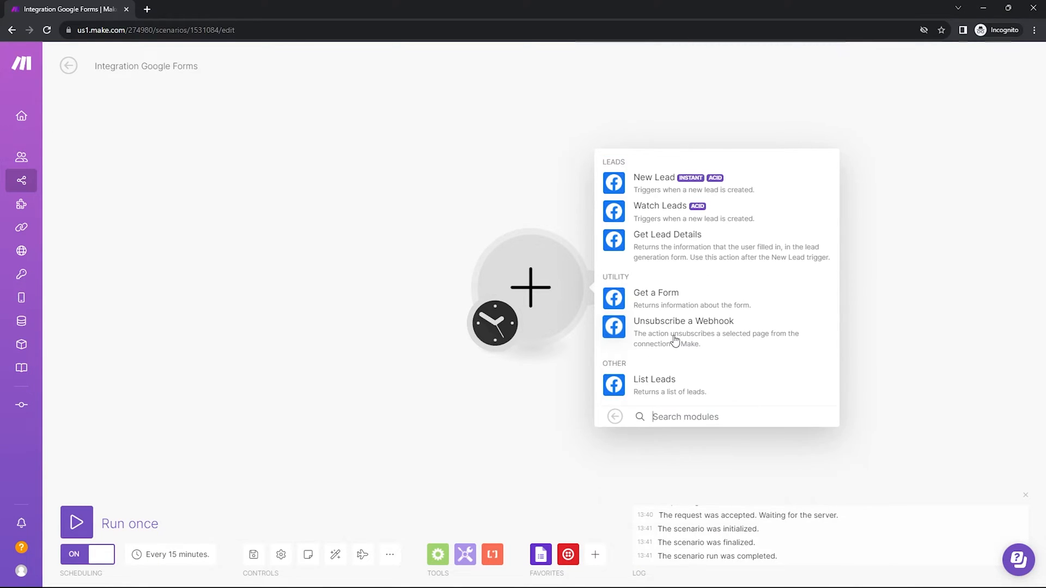
click(657, 186)
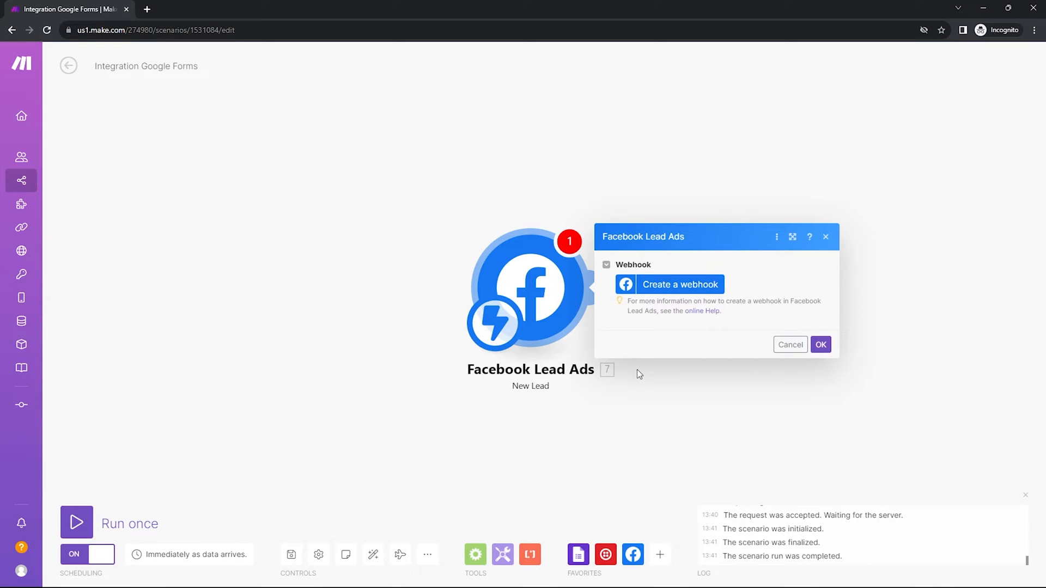
click(820, 344)
right_click(543, 293)
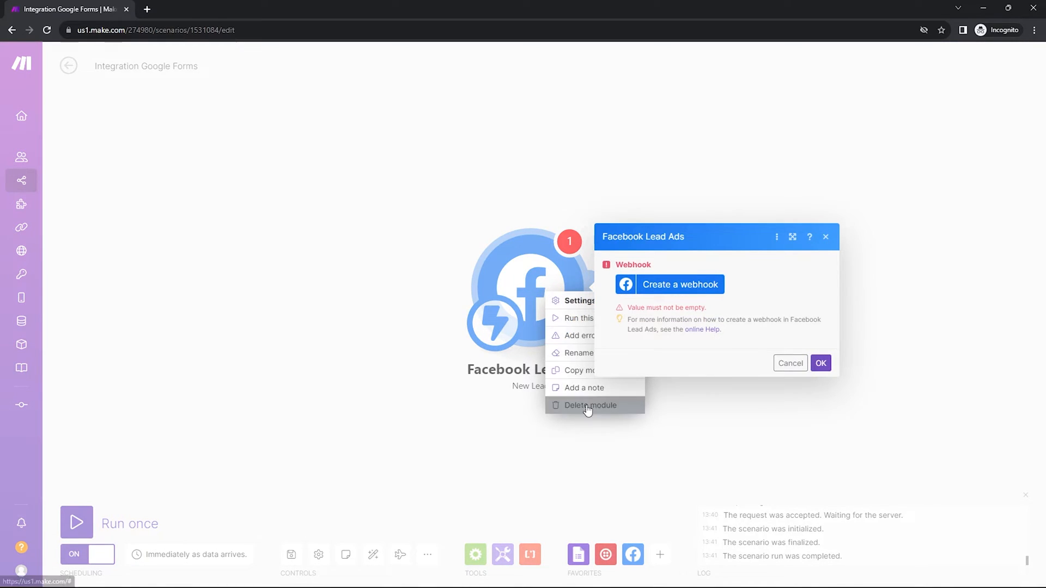
click(590, 405)
- Delete the Facebook Lead Ads module and add a Google Forms Watch Responses trigger instead
click(544, 299)
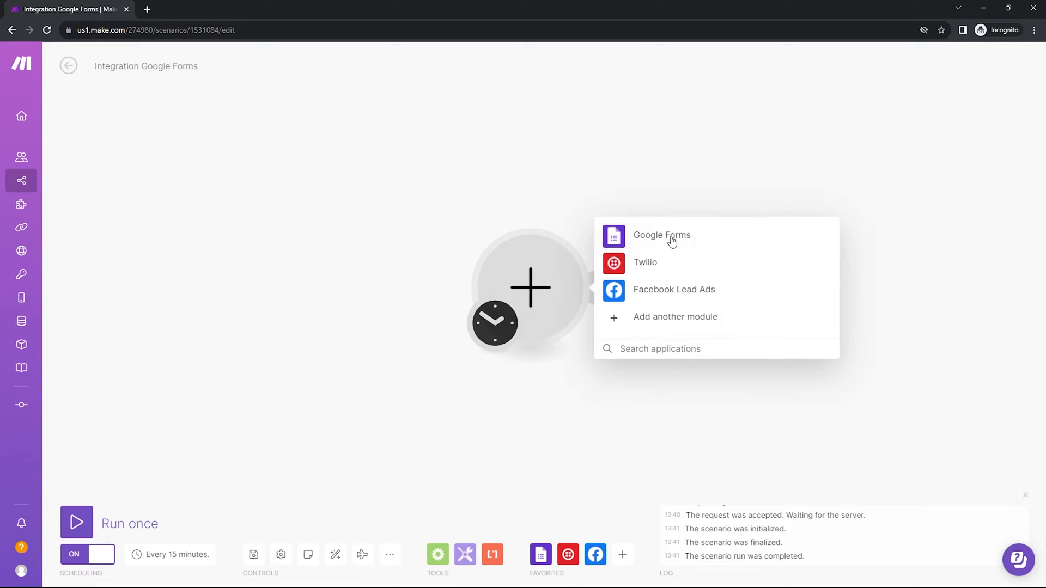
text(google)
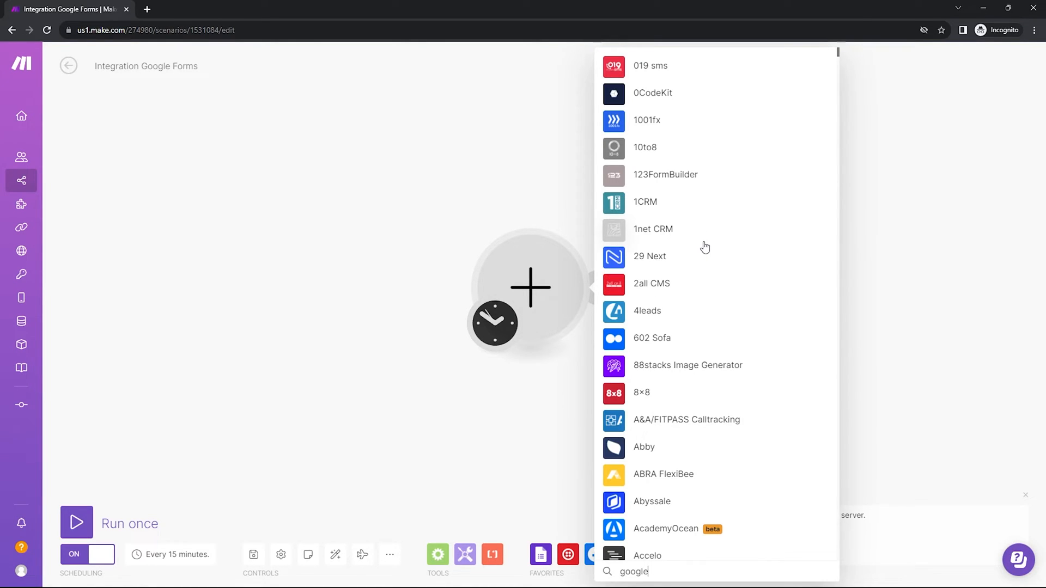
scroll(654, 250, down, 7)
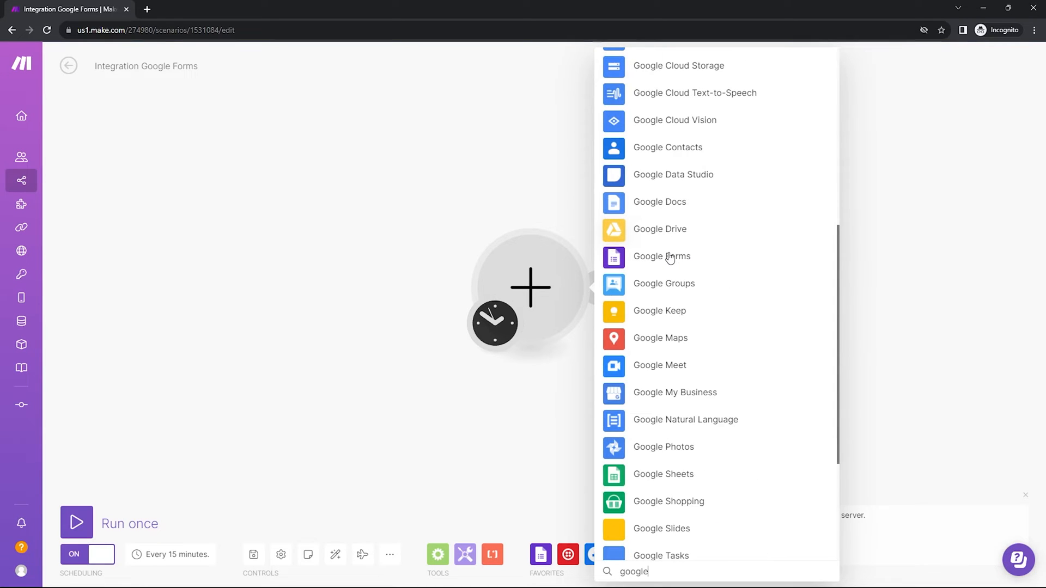
click(670, 259)
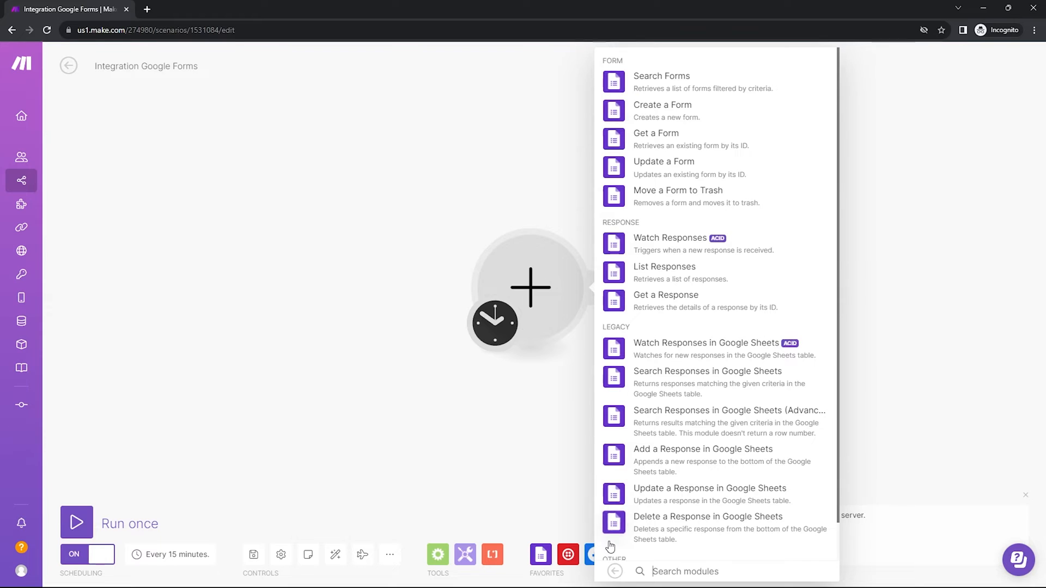
click(672, 249)
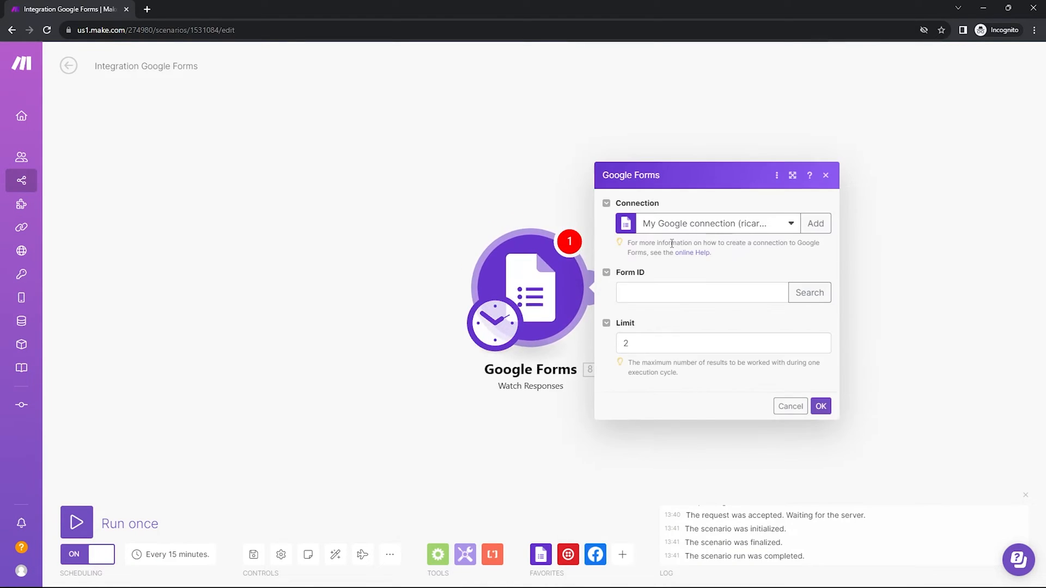
- Configure the Watch Responses trigger with the Google connection, the form found by searching "TEST", and a limit of 1
click(789, 225)
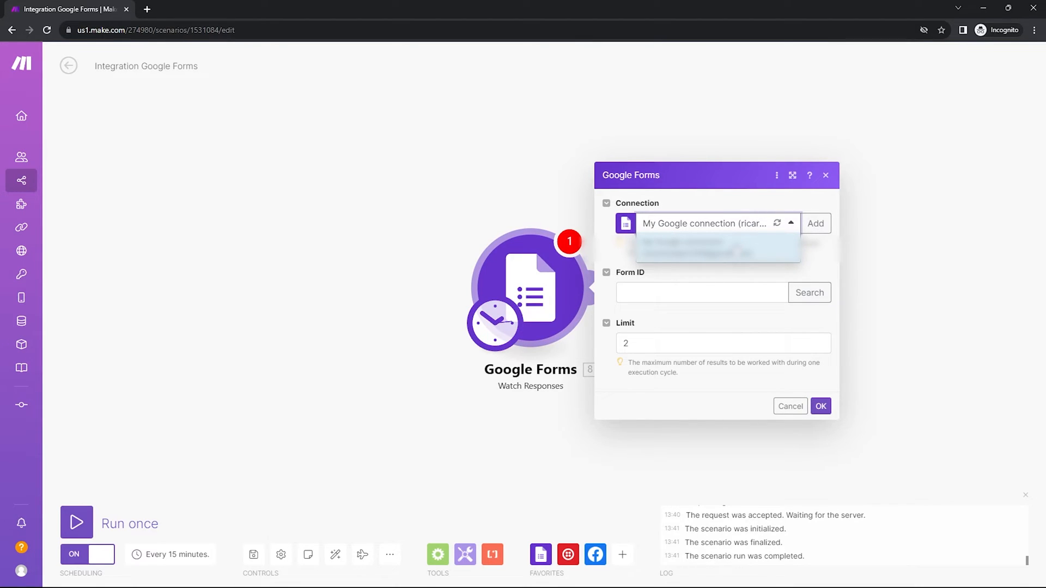
click(738, 207)
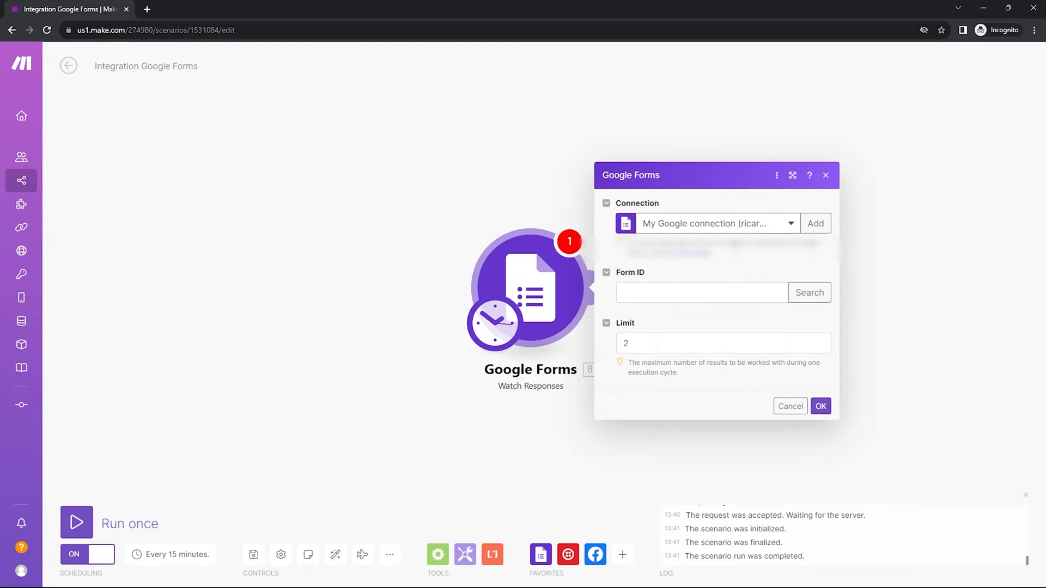
click(682, 284)
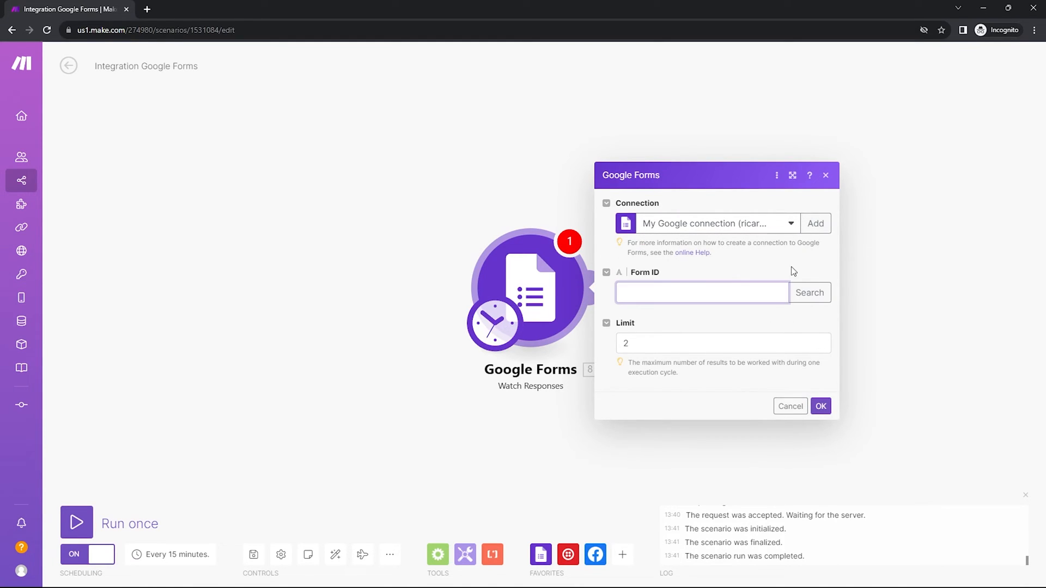
click(820, 294)
click(602, 254)
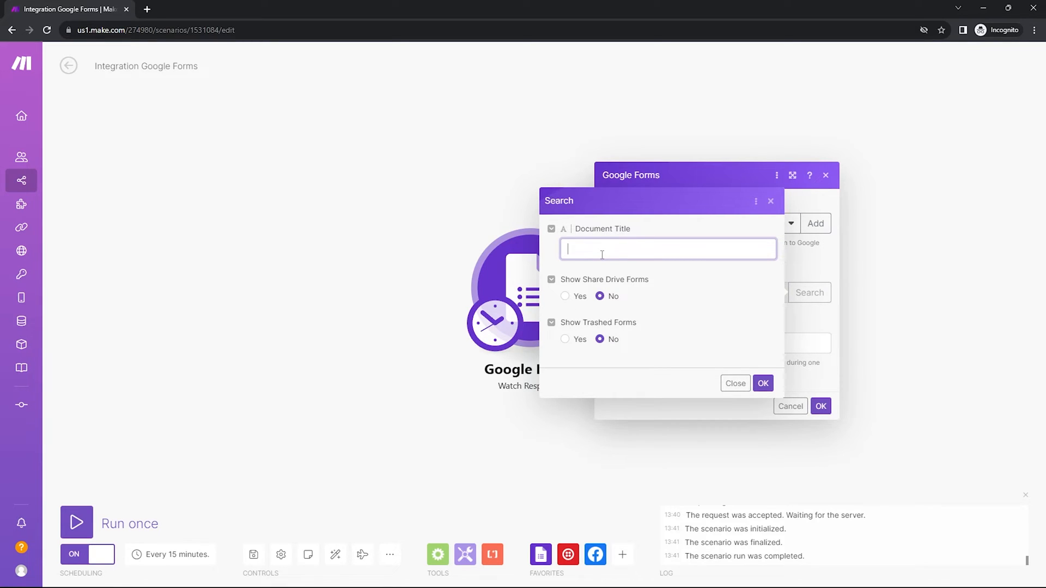
text(TEST)
click(763, 383)
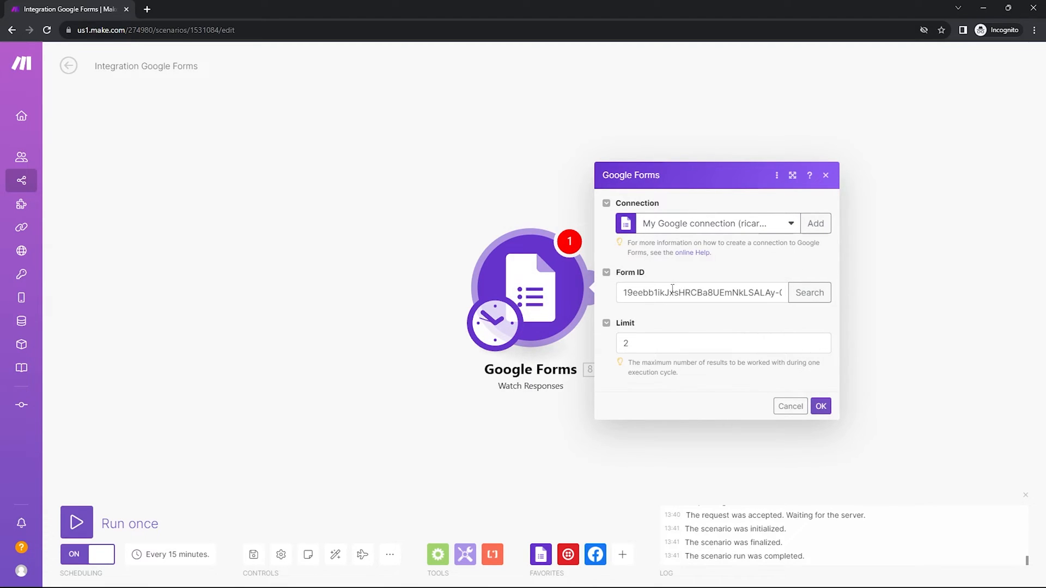
click(820, 346)
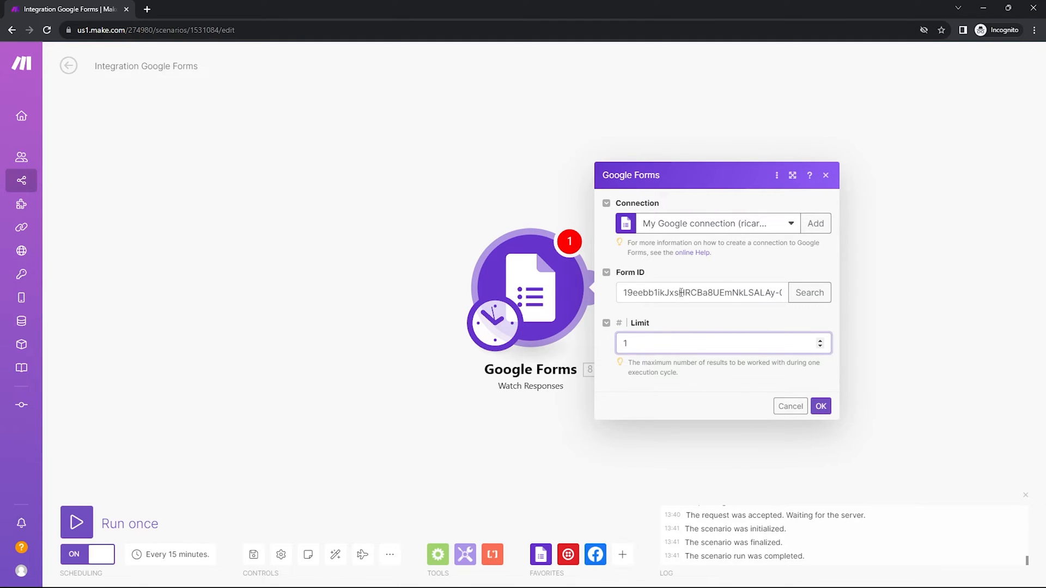
click(827, 412)
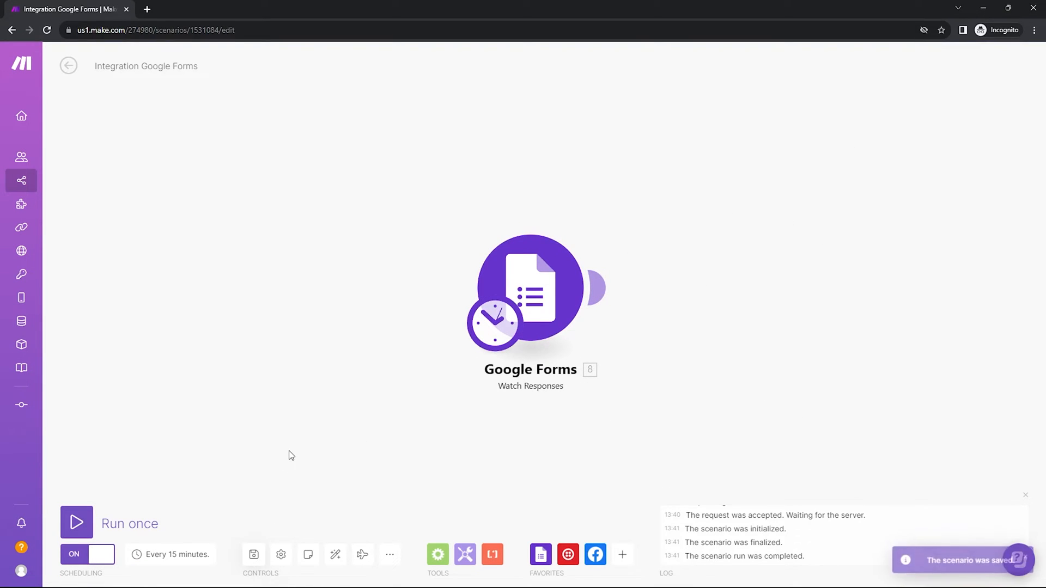
- Switch to the Google Form window and submit another test response with a phone number
mouse_move(643, 587)
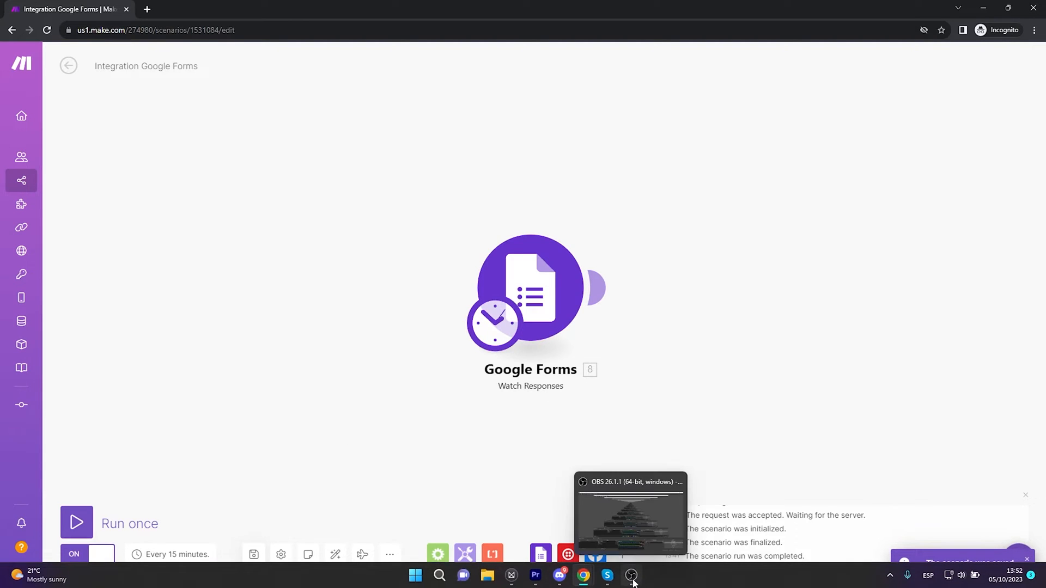
mouse_move(584, 576)
click(665, 498)
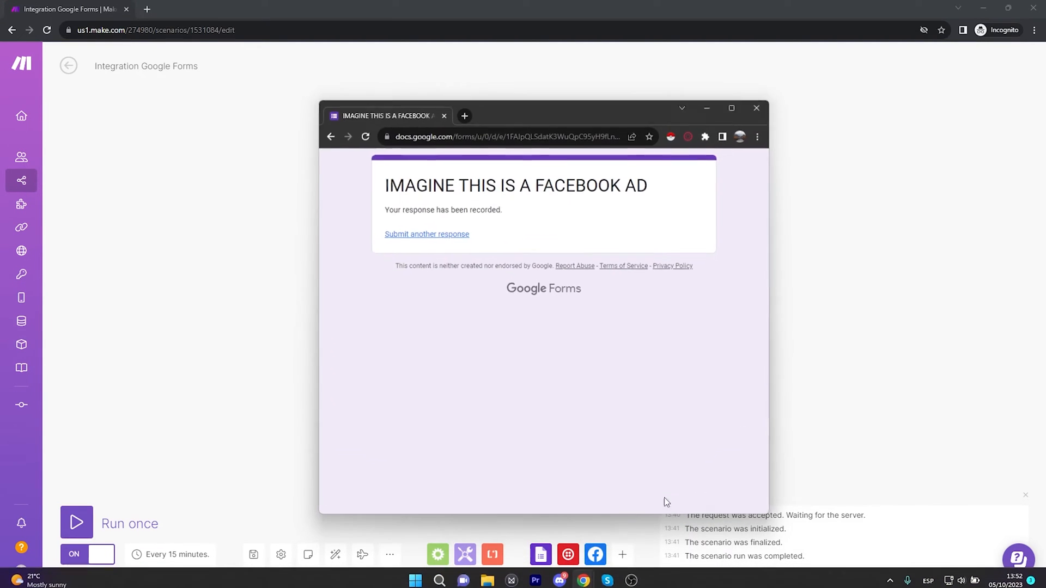
click(441, 235)
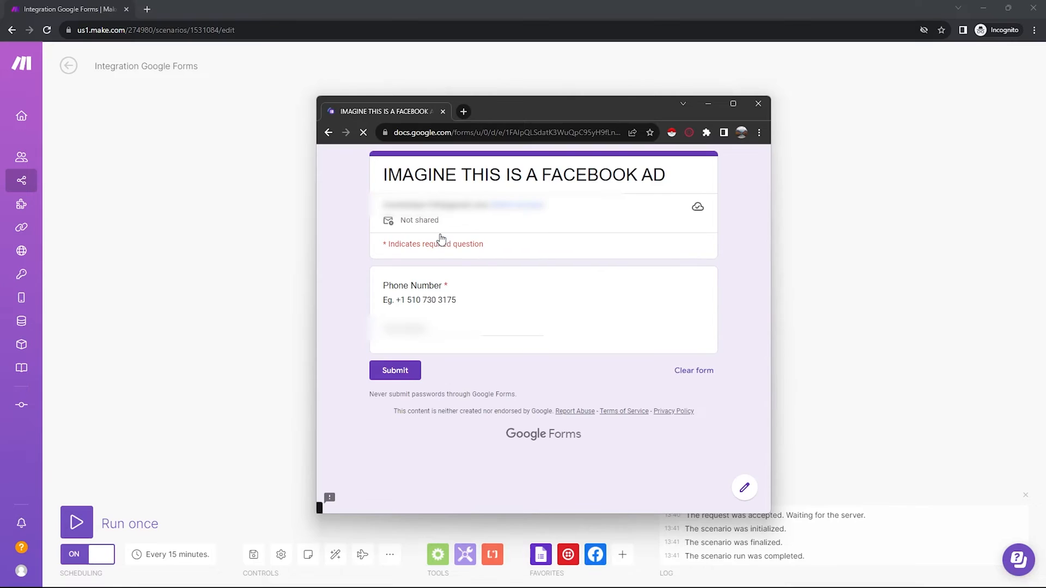
click(435, 330)
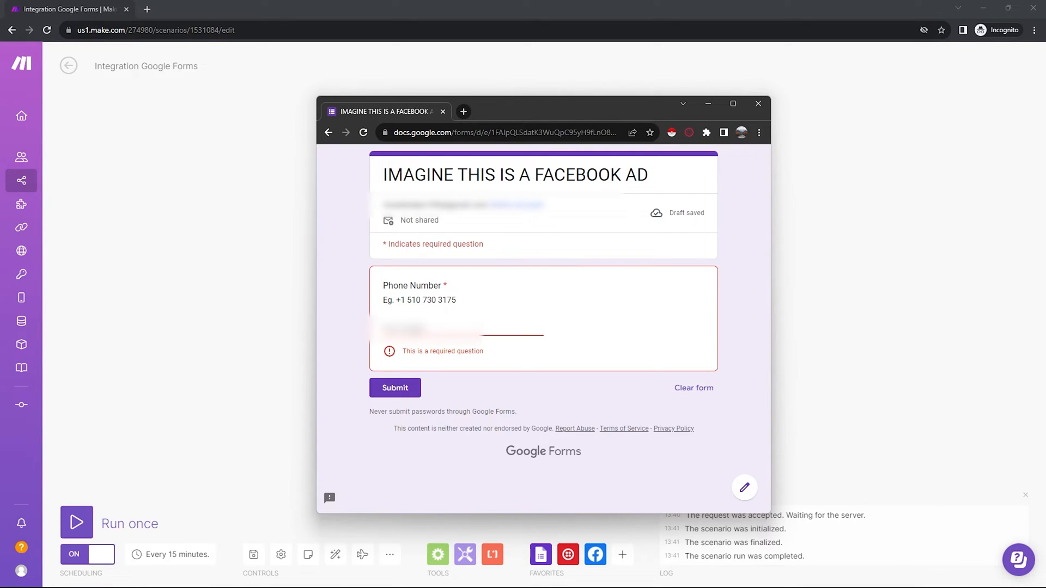
click(404, 375)
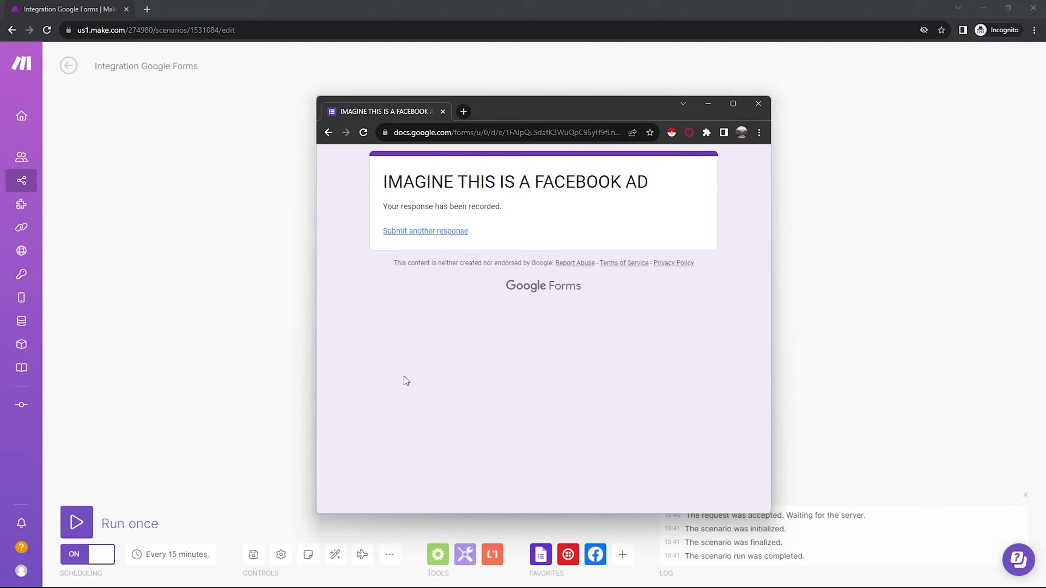
- Run the scenario once and examine the trigger's output bundle down to the phone number answer
click(232, 377)
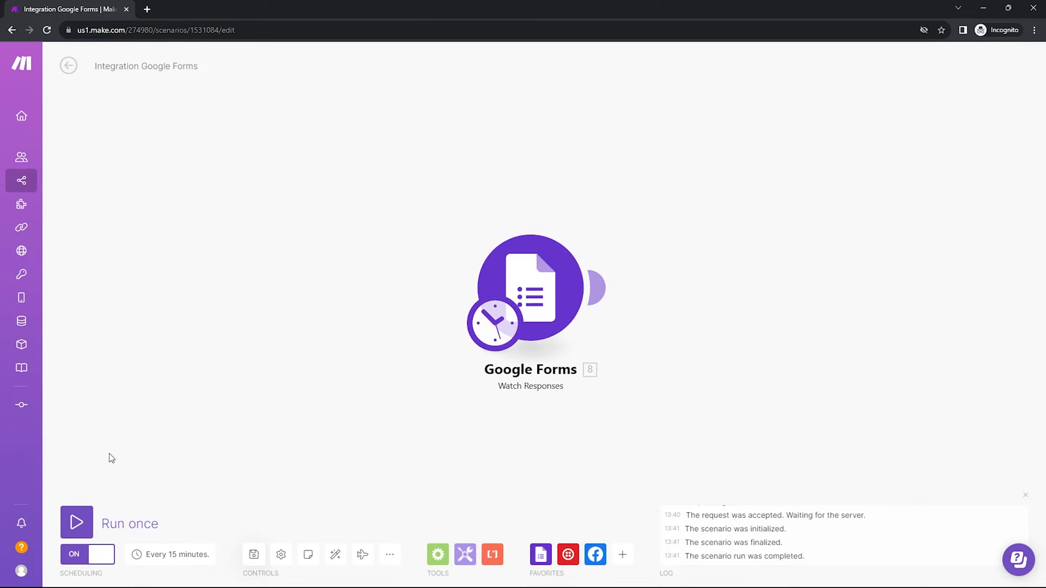
click(76, 523)
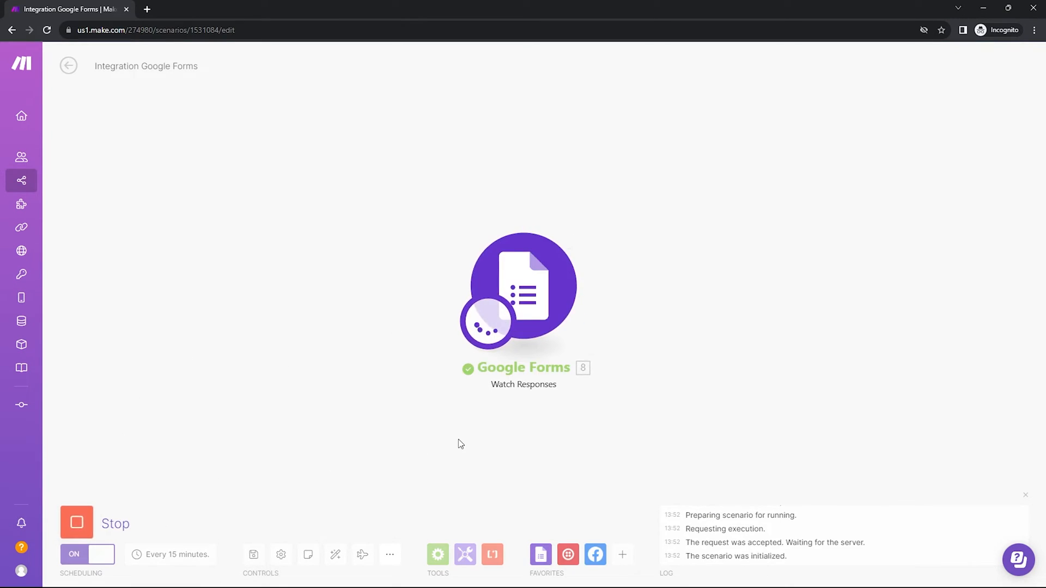
click(600, 225)
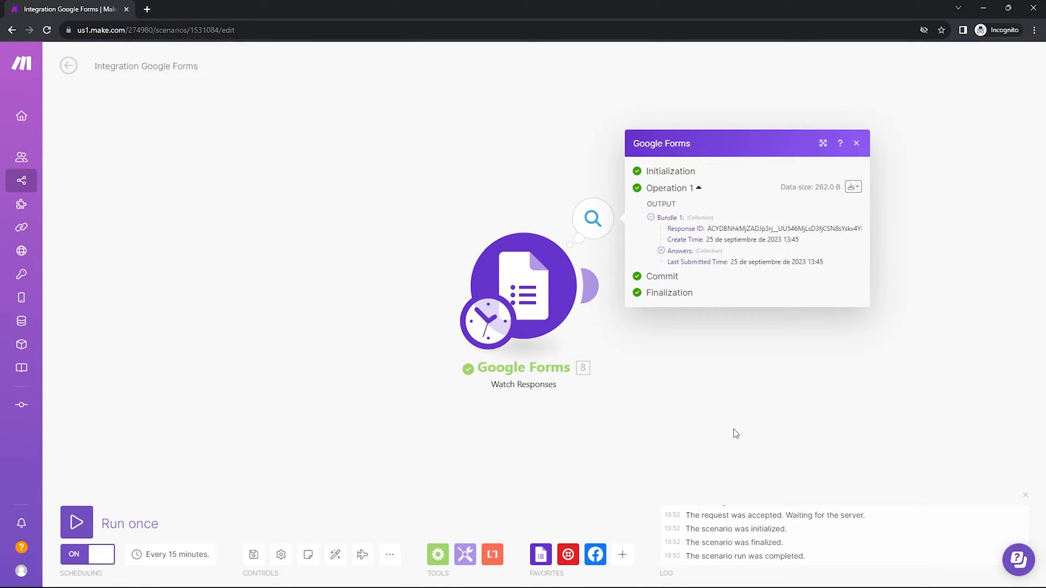
click(714, 252)
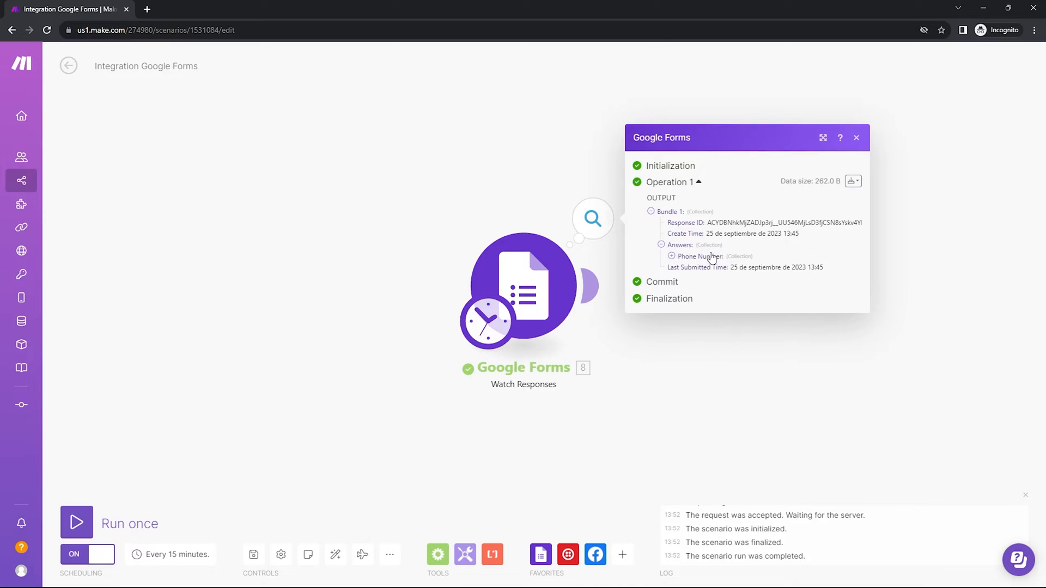
click(738, 257)
click(753, 269)
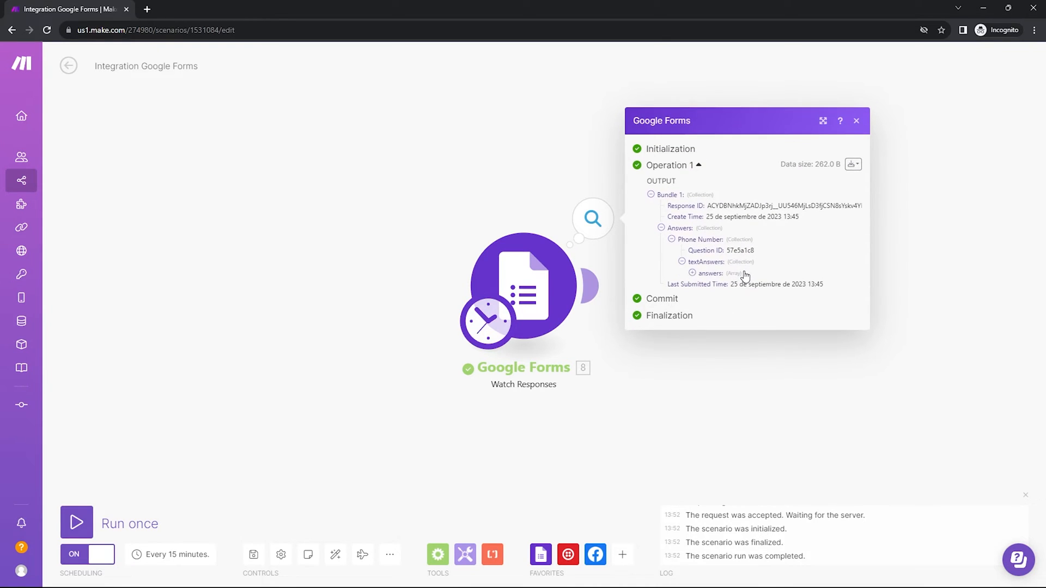
click(744, 274)
click(732, 280)
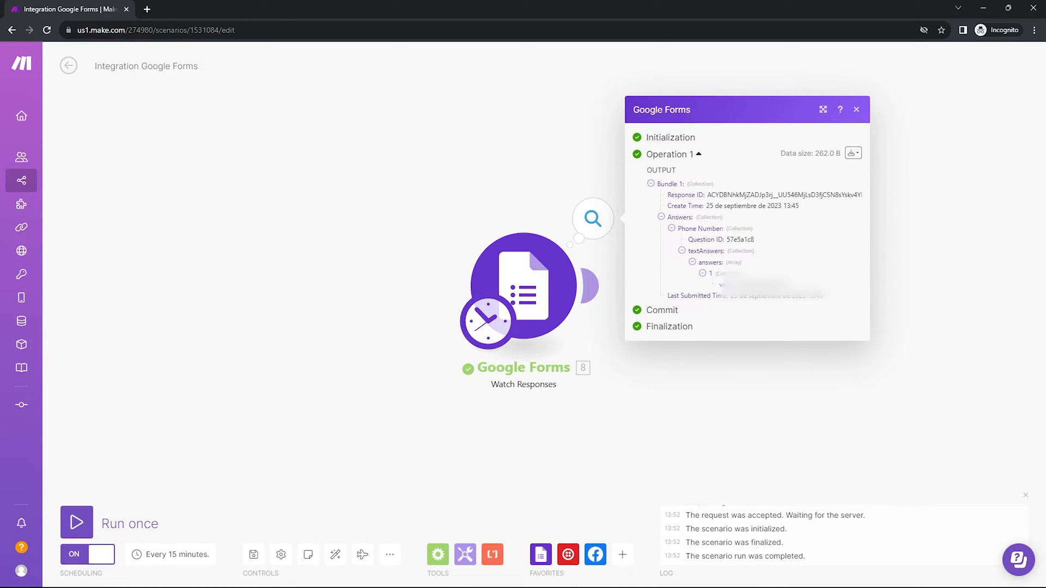
drag(740, 284, 796, 284)
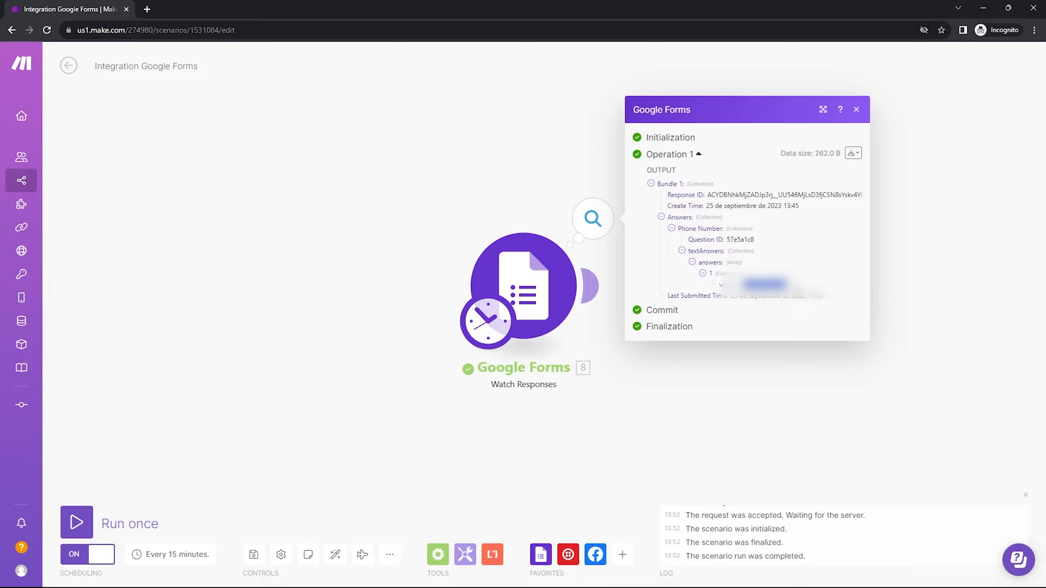
click(818, 394)
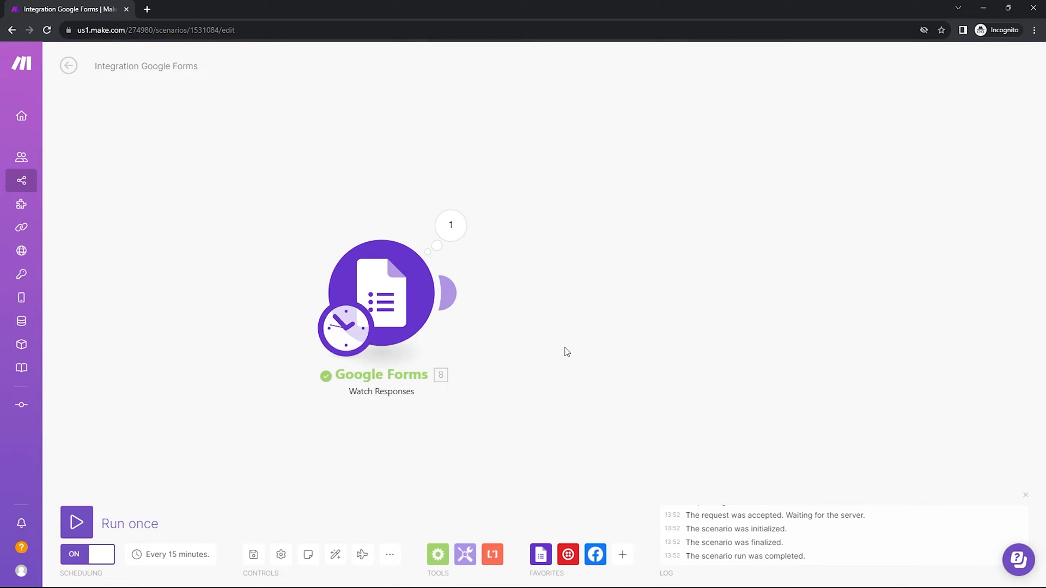
- Add a Twilio Create a Message module using My Twilio connection and sending from a phone number
click(459, 292)
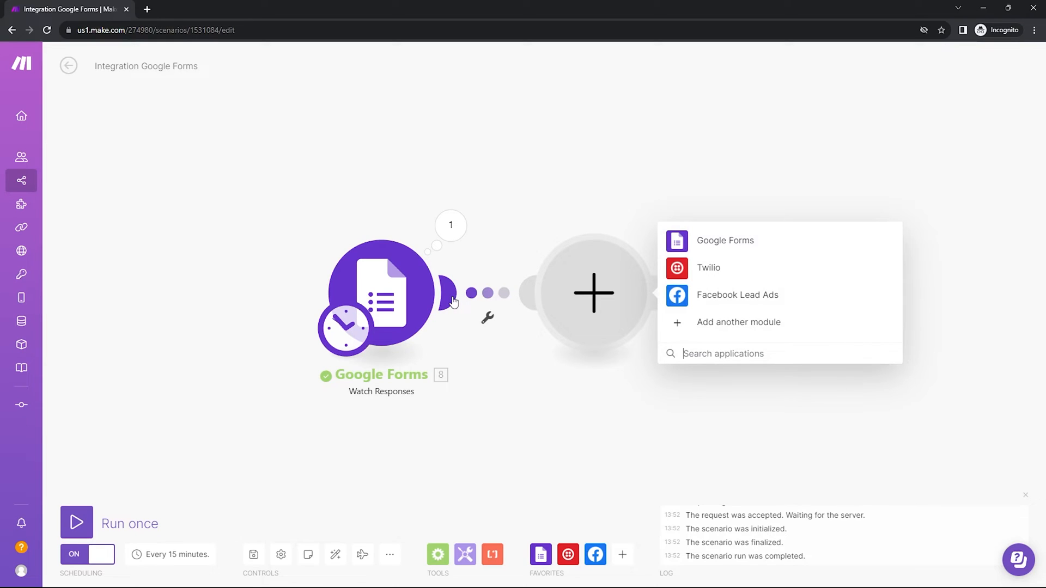
click(715, 268)
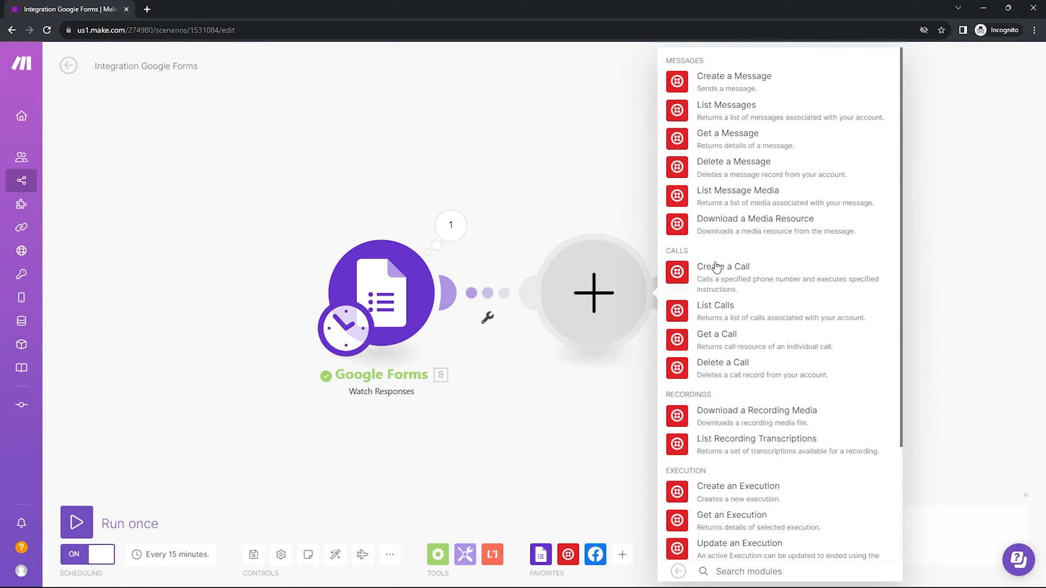
click(738, 83)
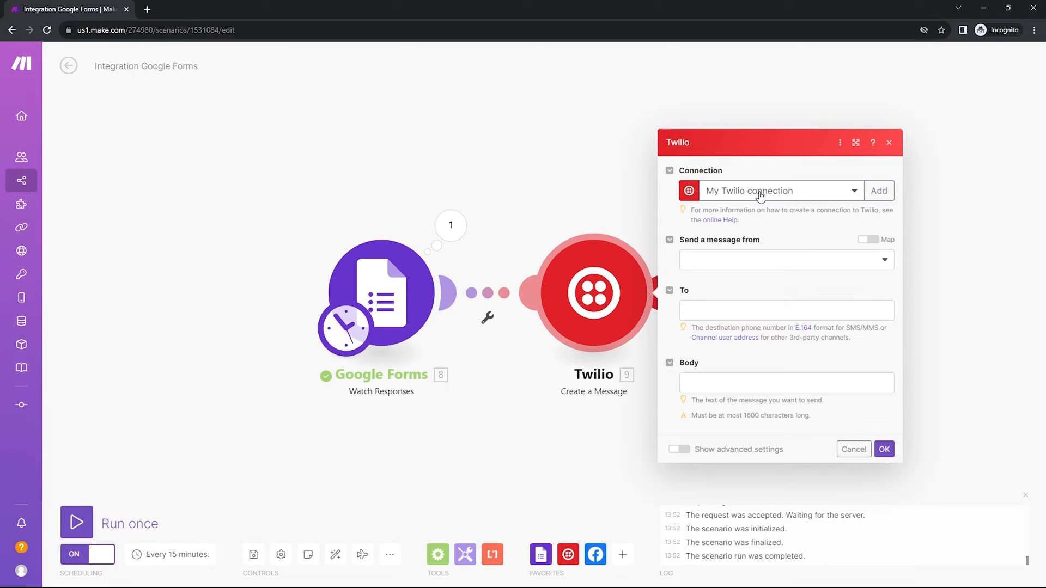
click(761, 196)
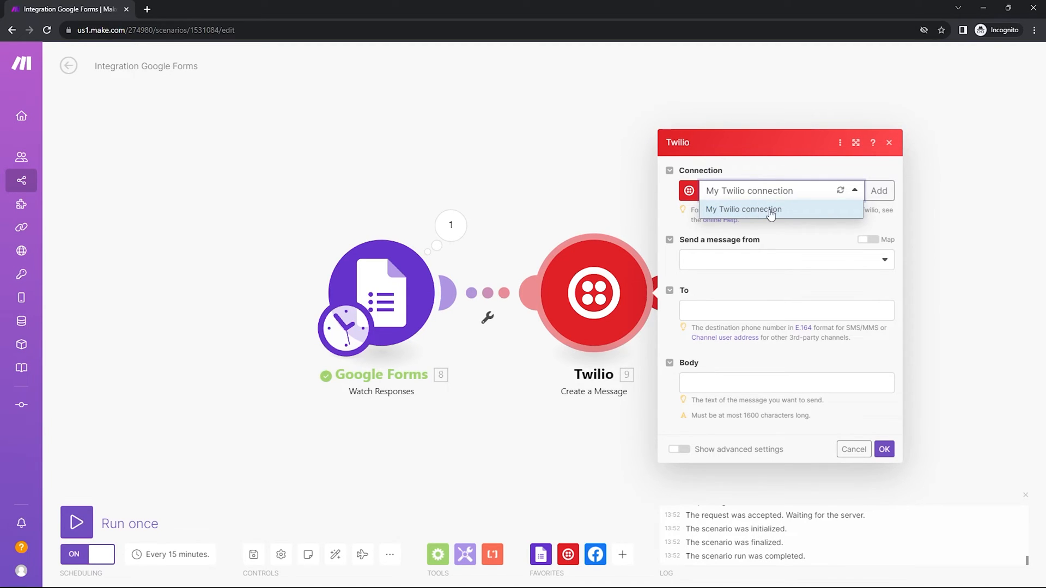
click(783, 175)
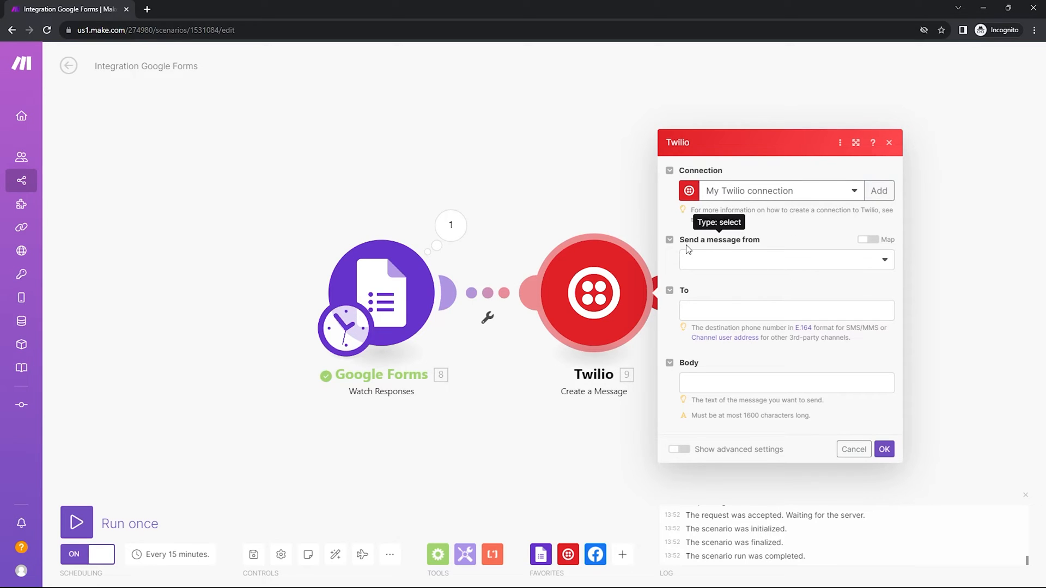
click(756, 261)
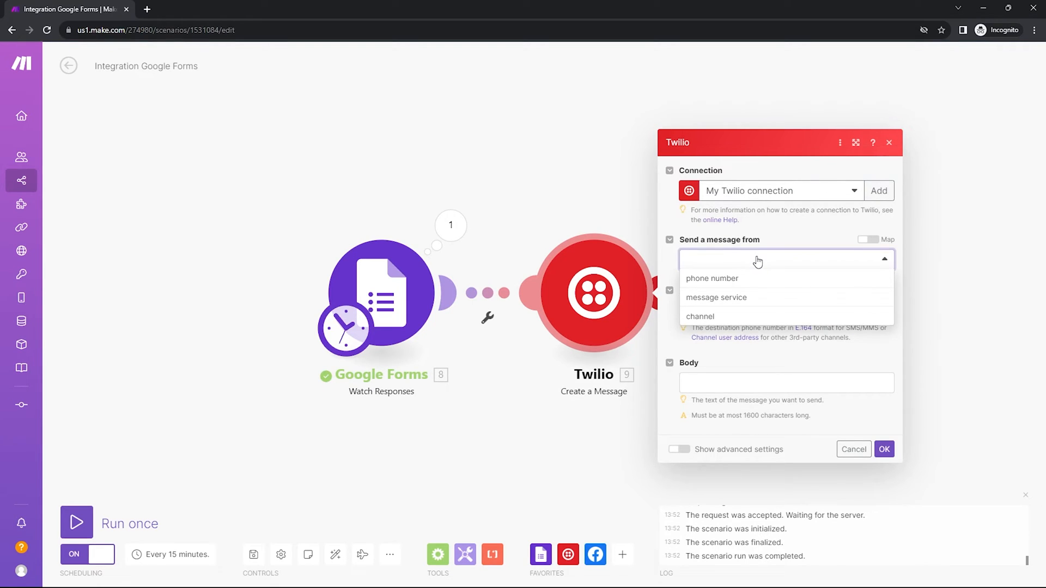
click(741, 278)
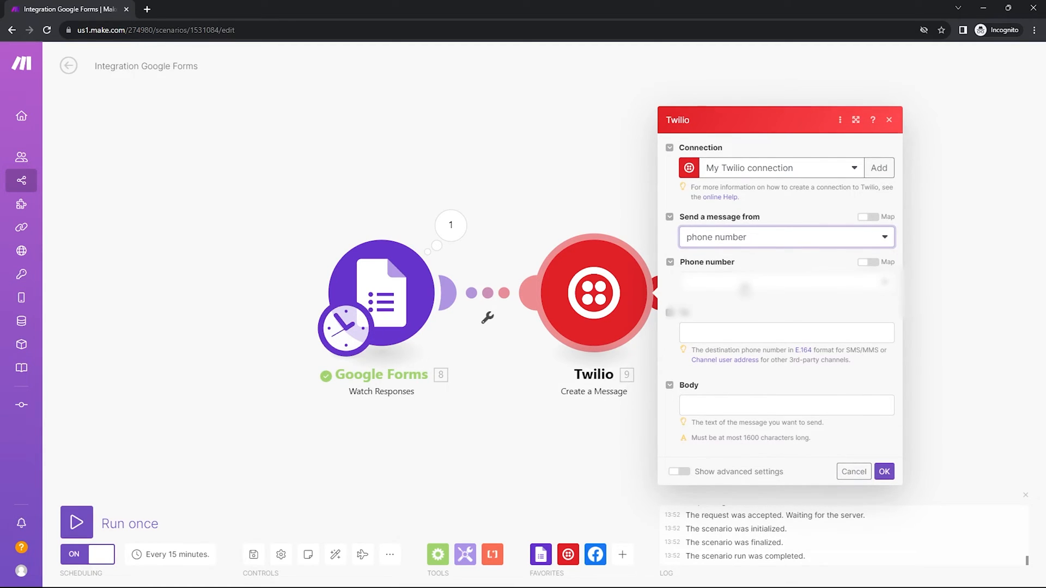
- Choose the Twilio phone number to send the message from
click(744, 286)
click(725, 303)
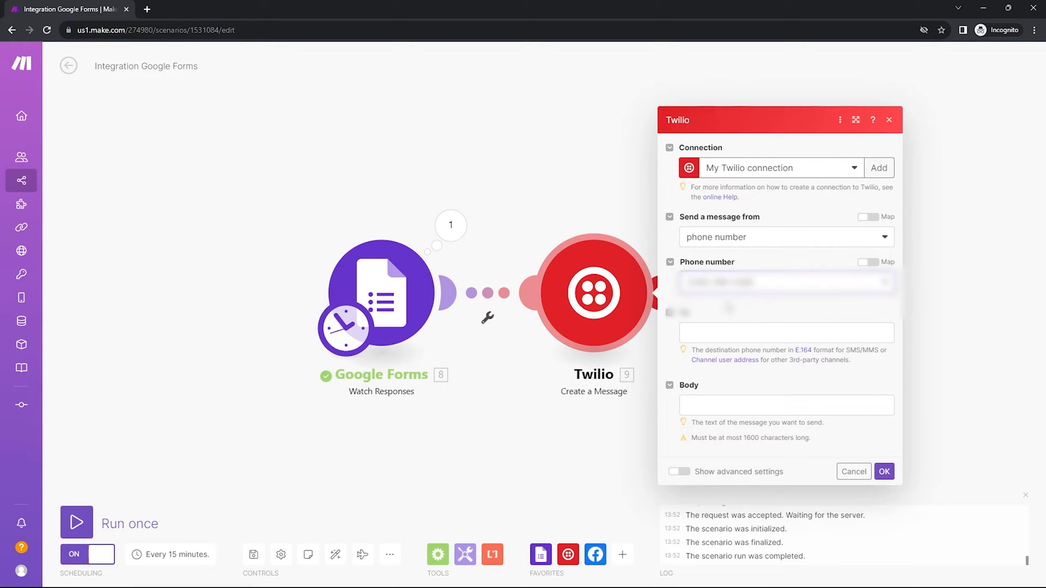
click(727, 336)
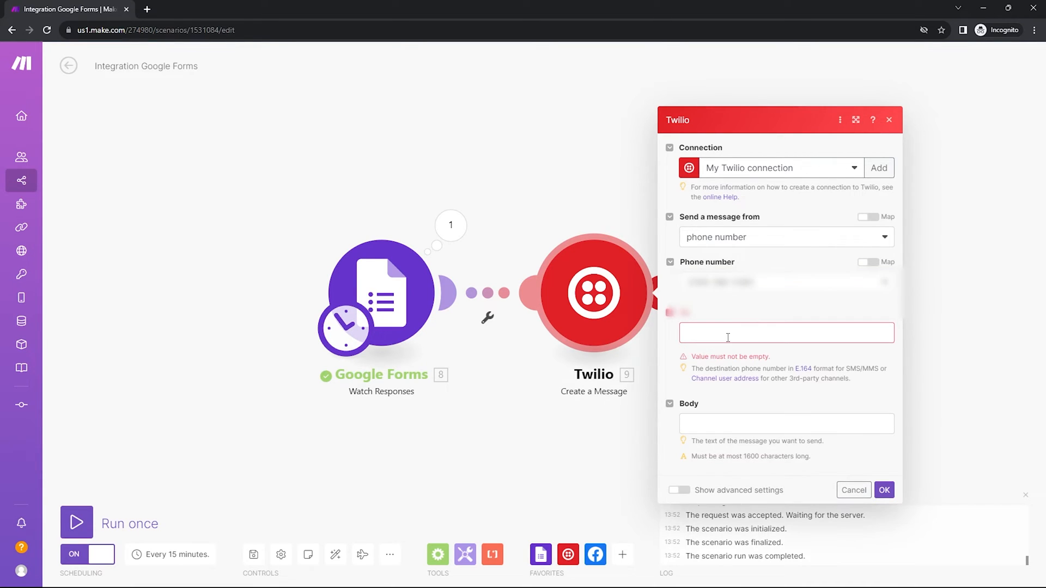
click(728, 338)
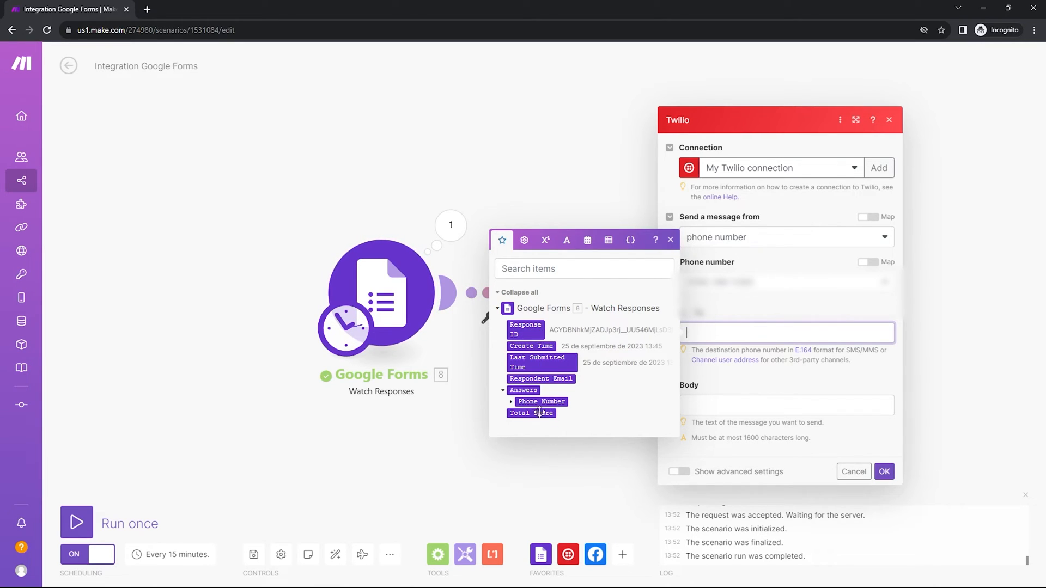
mouse_move(526, 403)
mouse_move(598, 580)
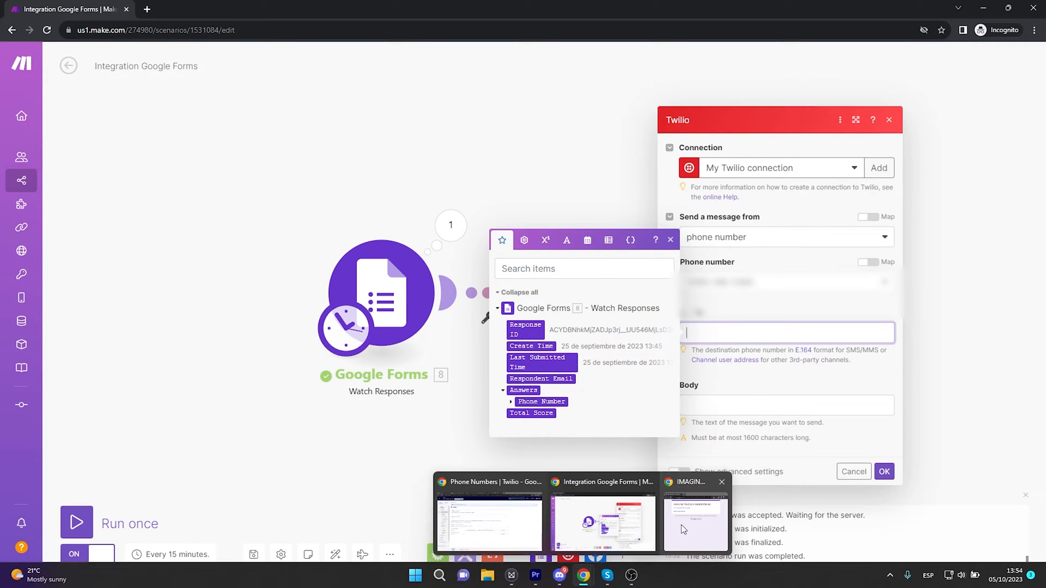
click(681, 525)
click(433, 234)
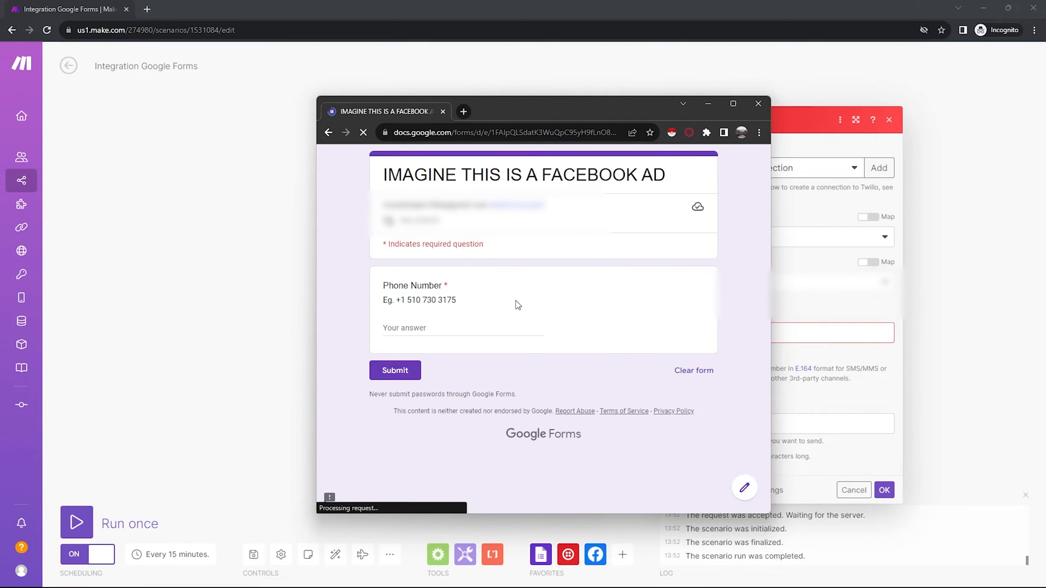
drag(384, 285, 452, 284)
click(290, 291)
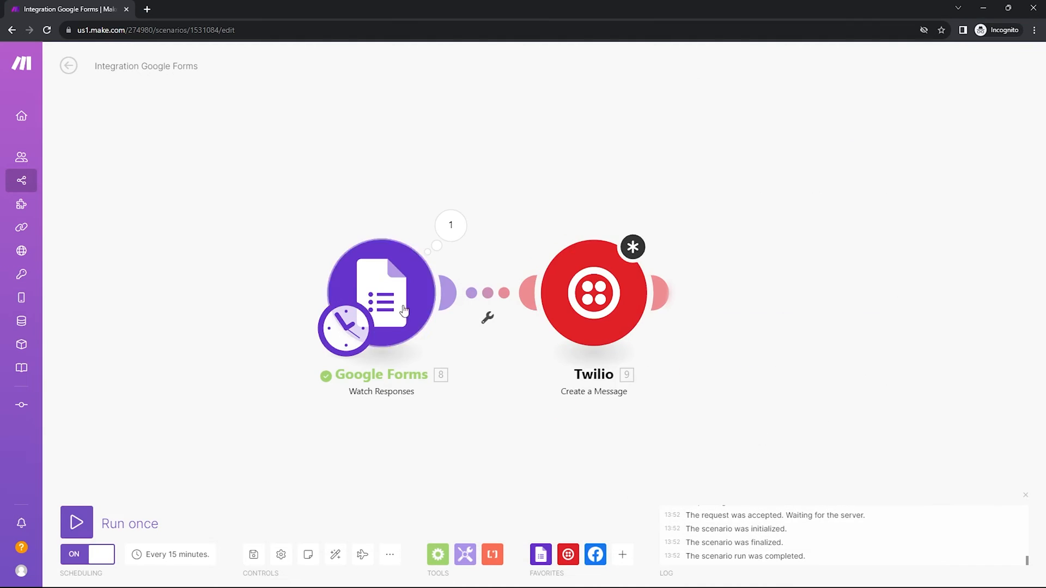
- Map the To field to the Phone Number answer's textAnswers answers[] value from the Google Forms trigger
click(594, 311)
click(761, 331)
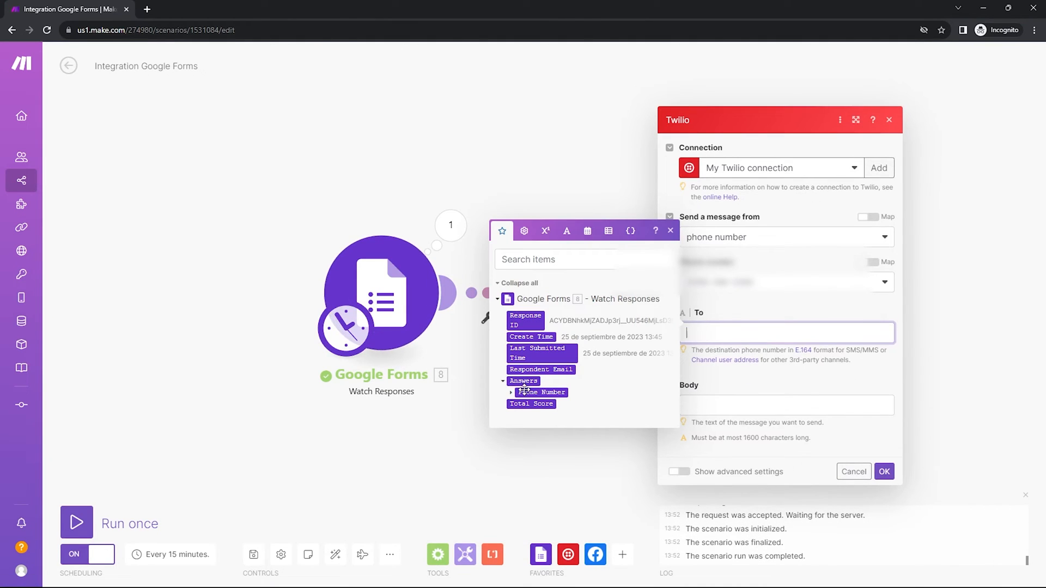
click(511, 394)
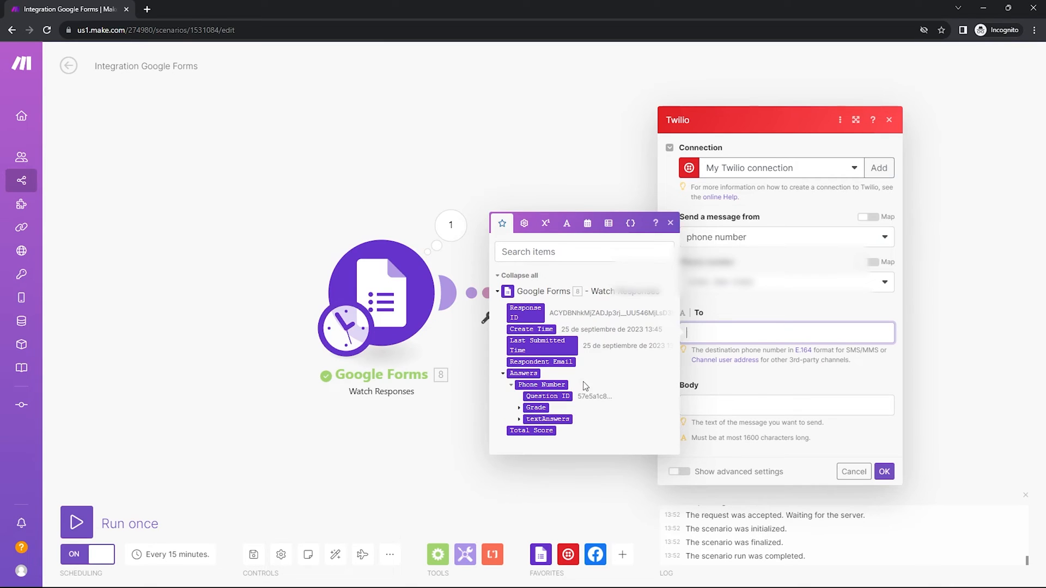
click(519, 419)
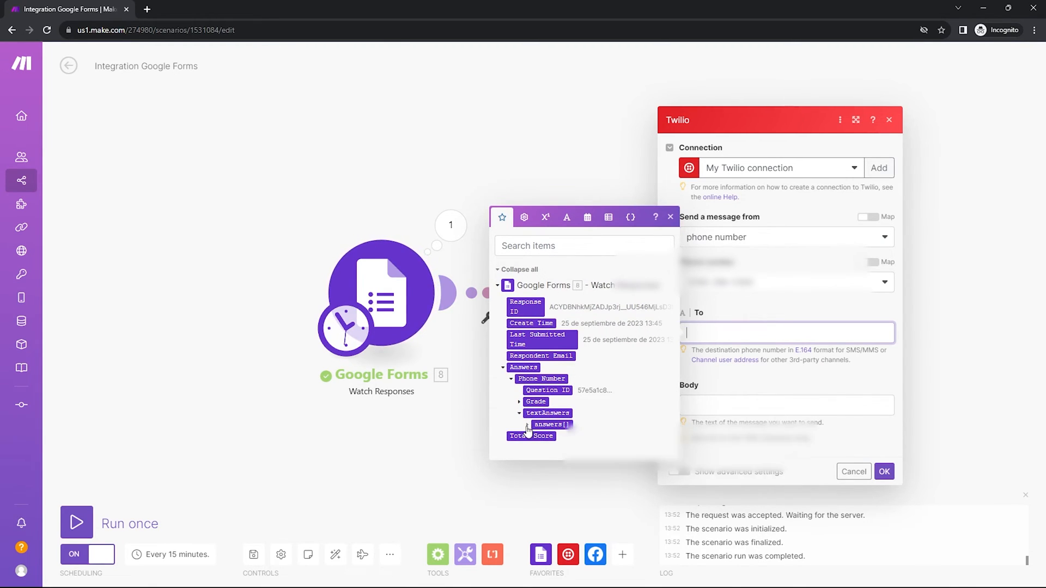
click(533, 424)
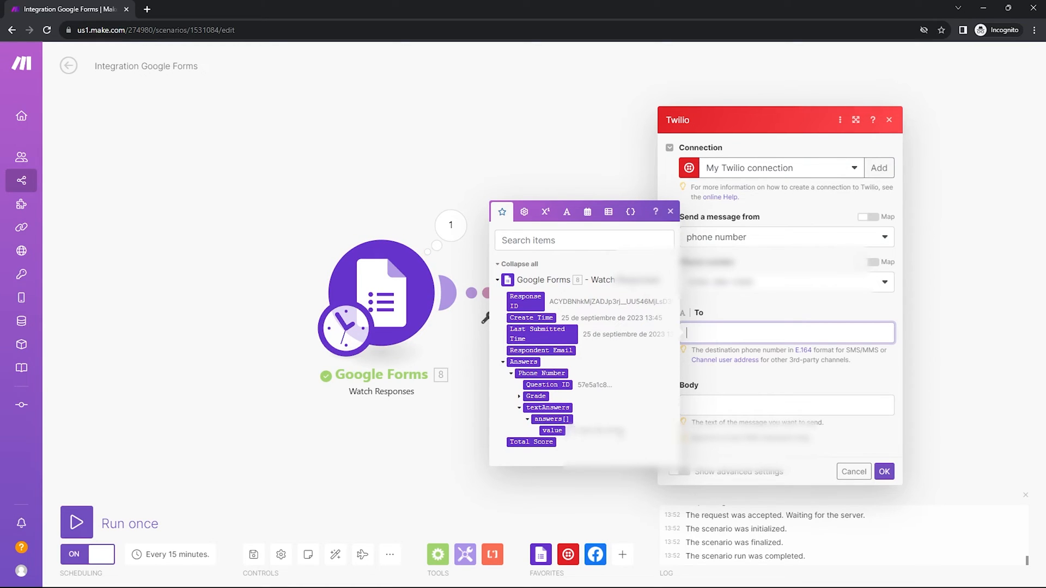
click(552, 430)
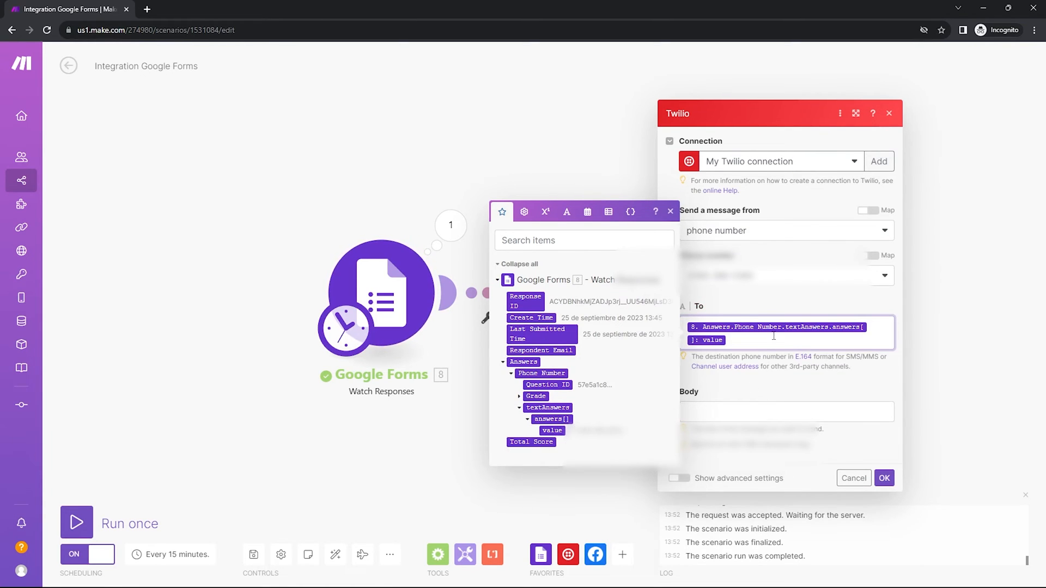
click(759, 308)
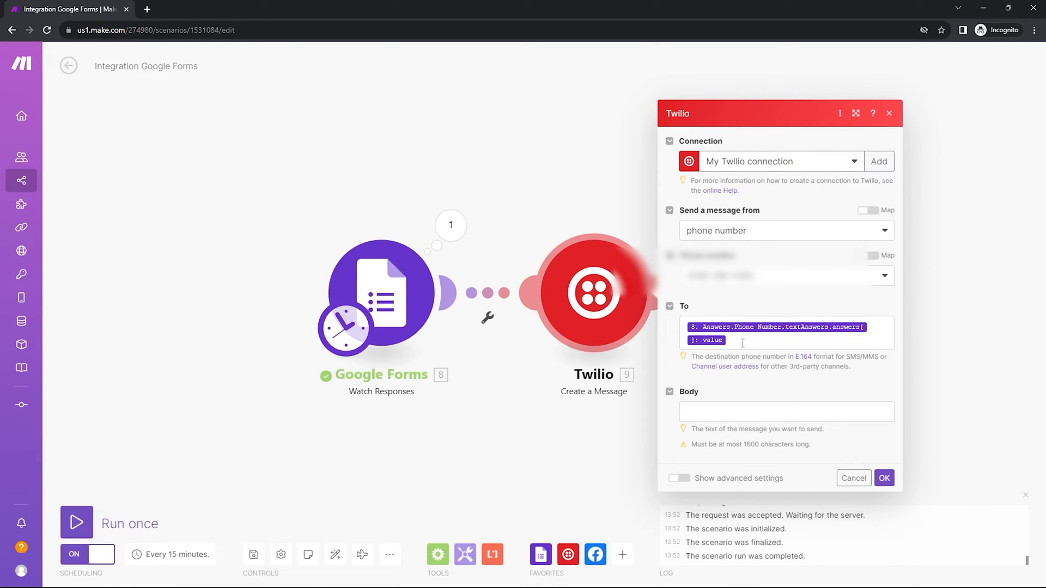
- Set the message Body to "Hi, I'm an AI salesman from AppleDesigns. I saw you were interested, how can I help?" and confirm the module
click(772, 410)
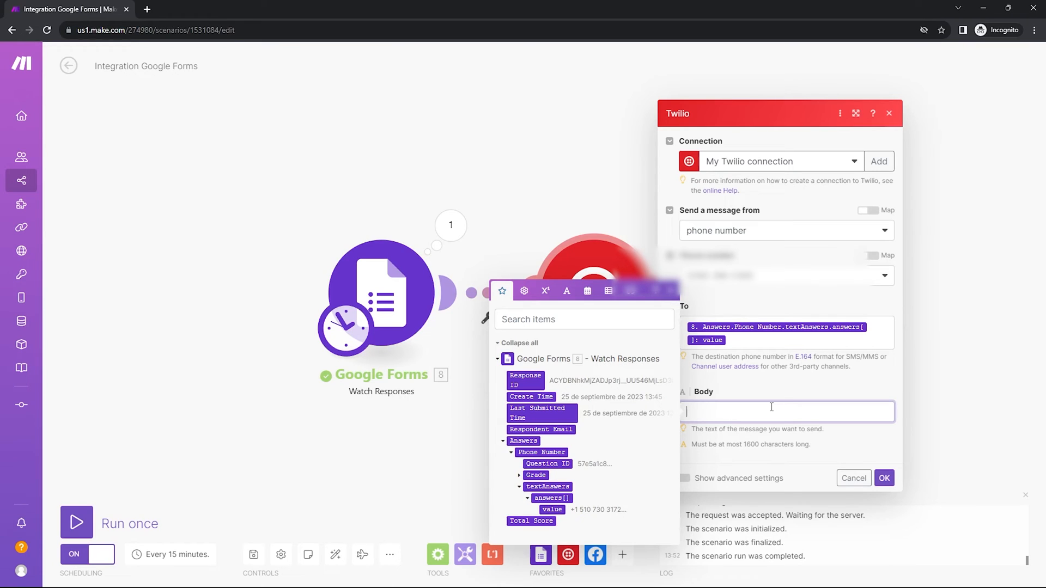
text(Hi, I'm an AI salesman from AppleDesigs. I saw you were interested, how can I help?)
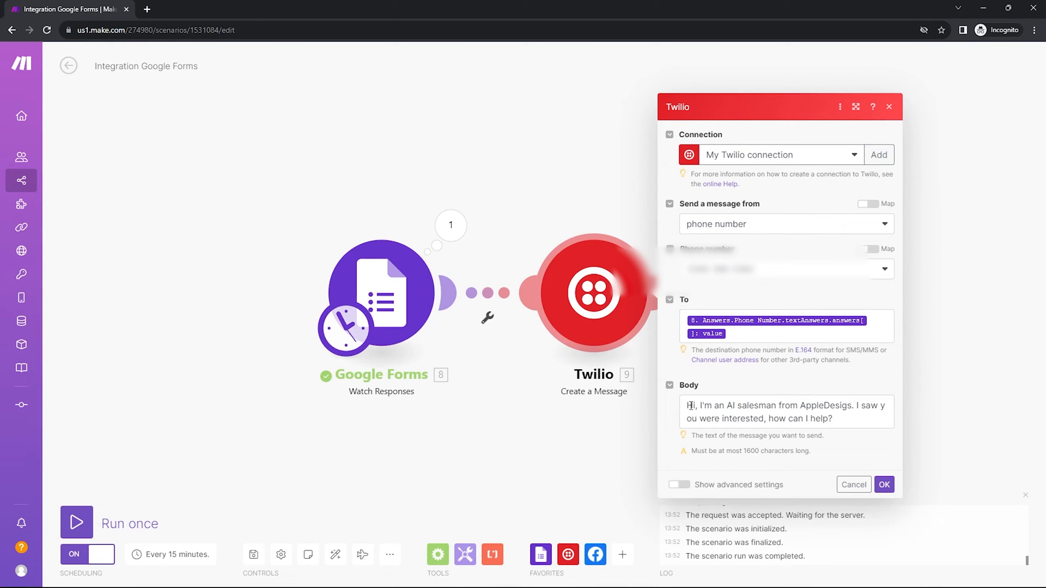
click(847, 408)
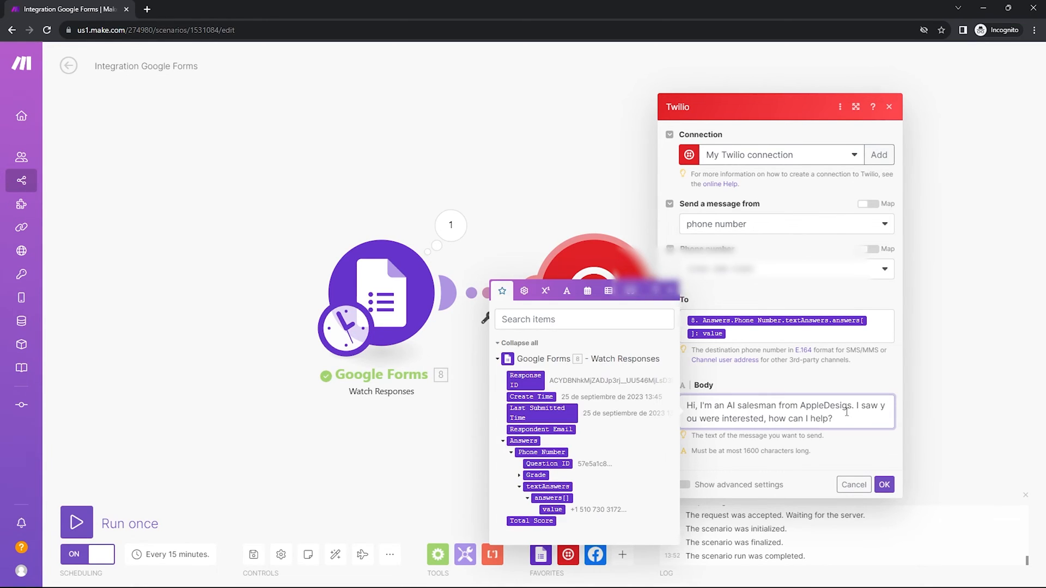
text(n)
click(798, 392)
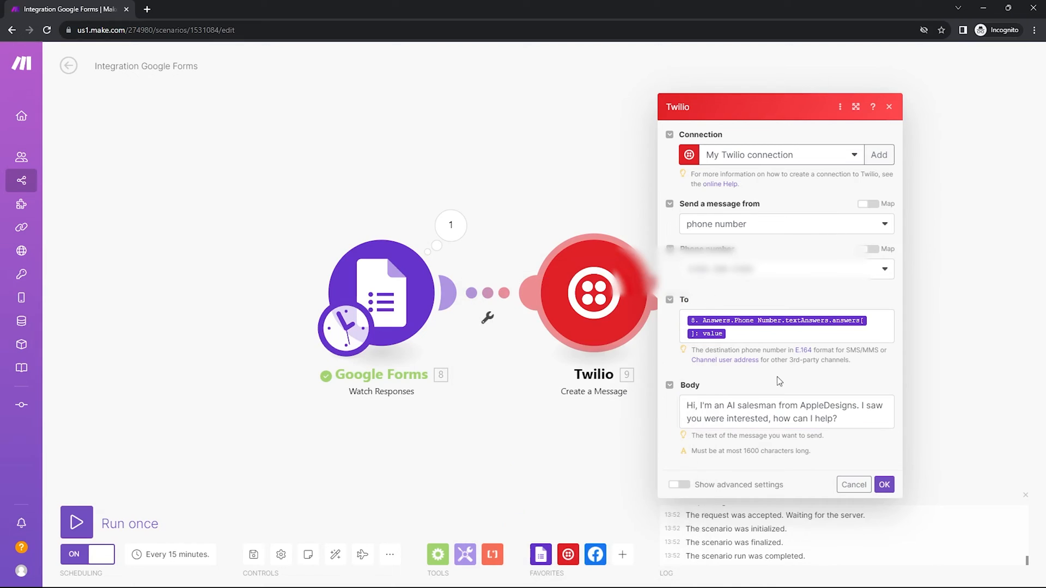
click(884, 485)
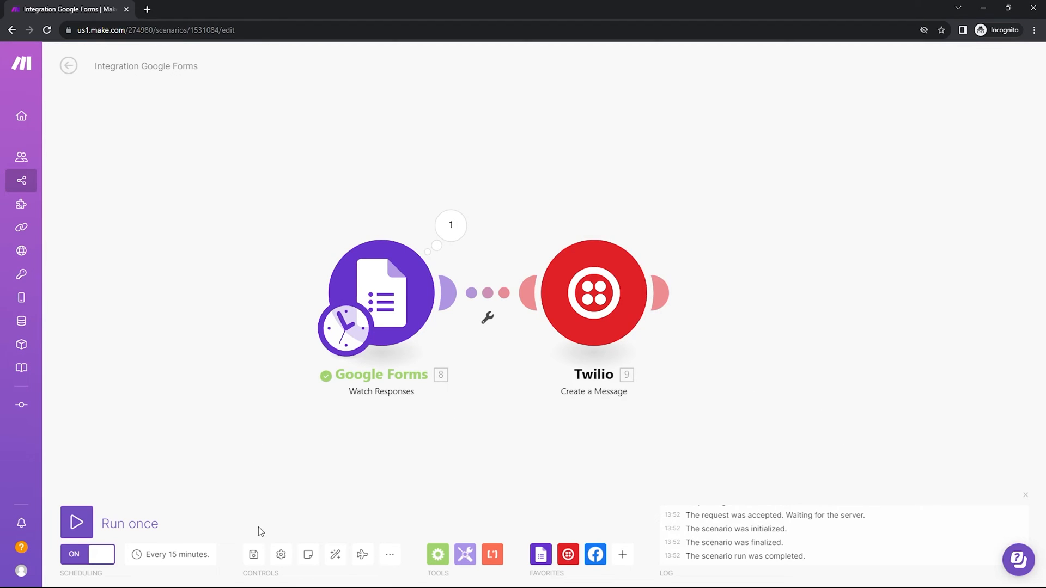
- Save the scenario and confirm its schedule of every 15 minutes
click(255, 554)
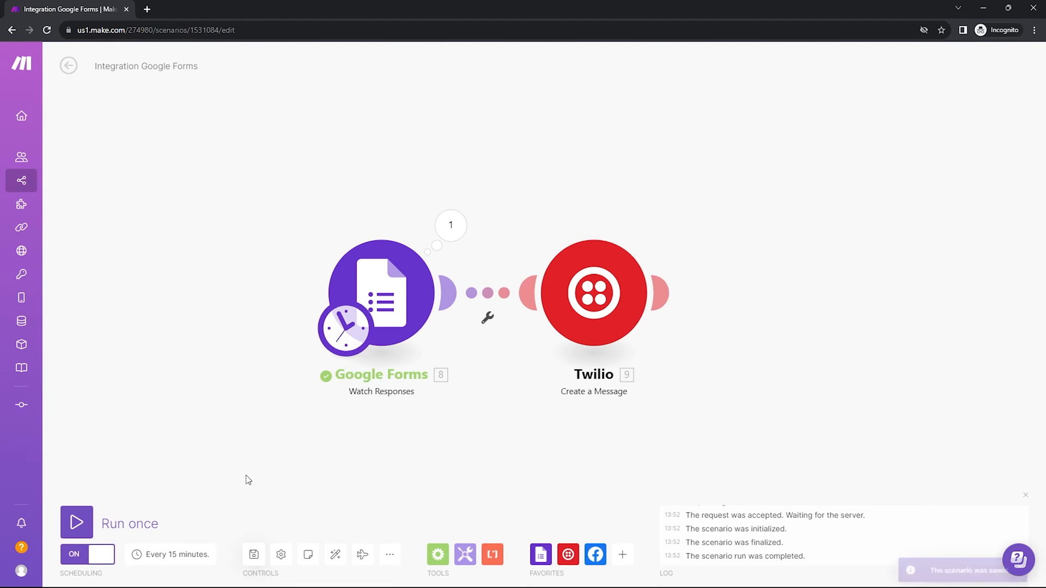
click(105, 553)
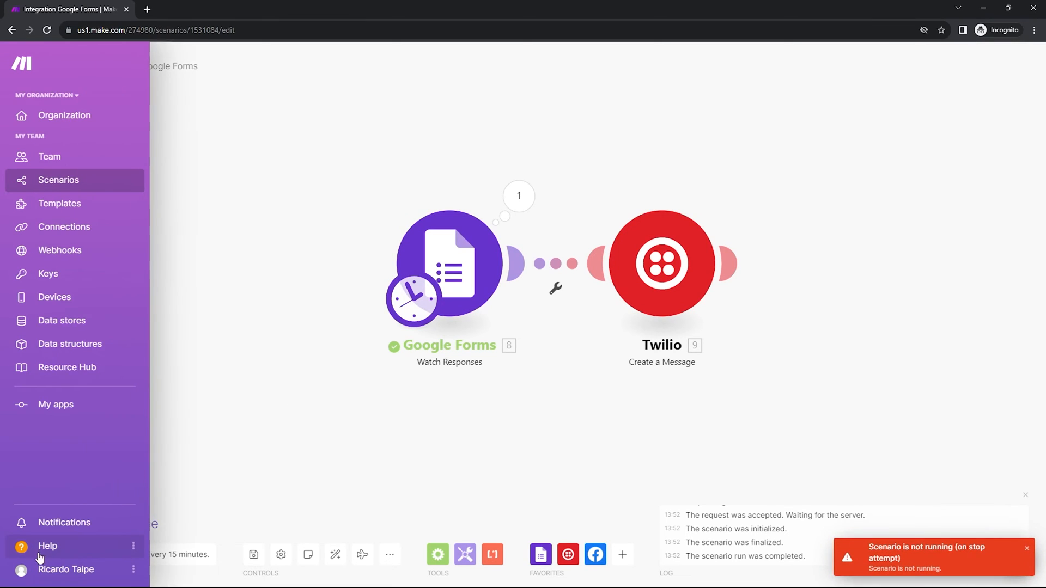
click(252, 556)
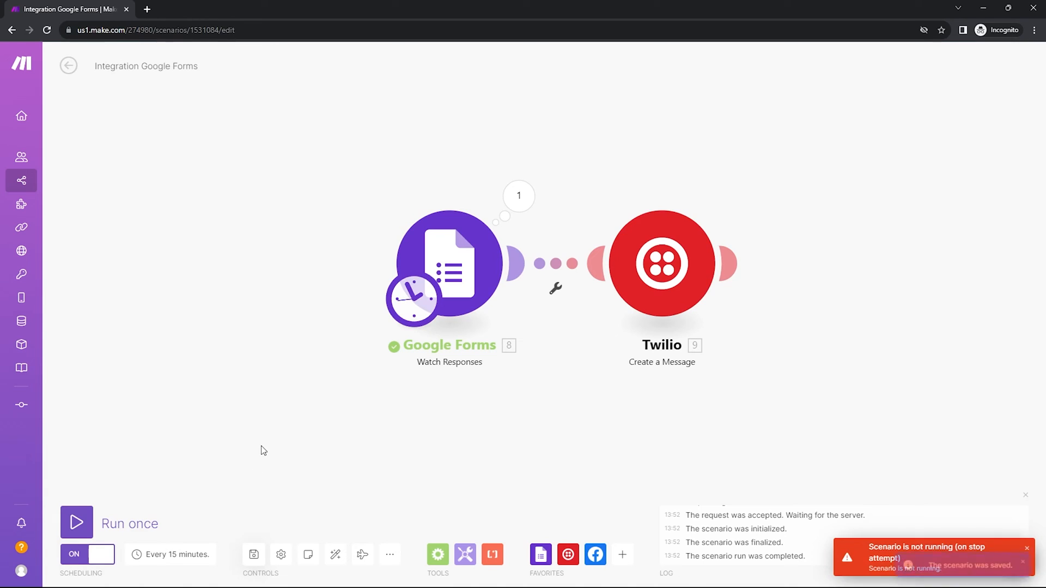
click(162, 561)
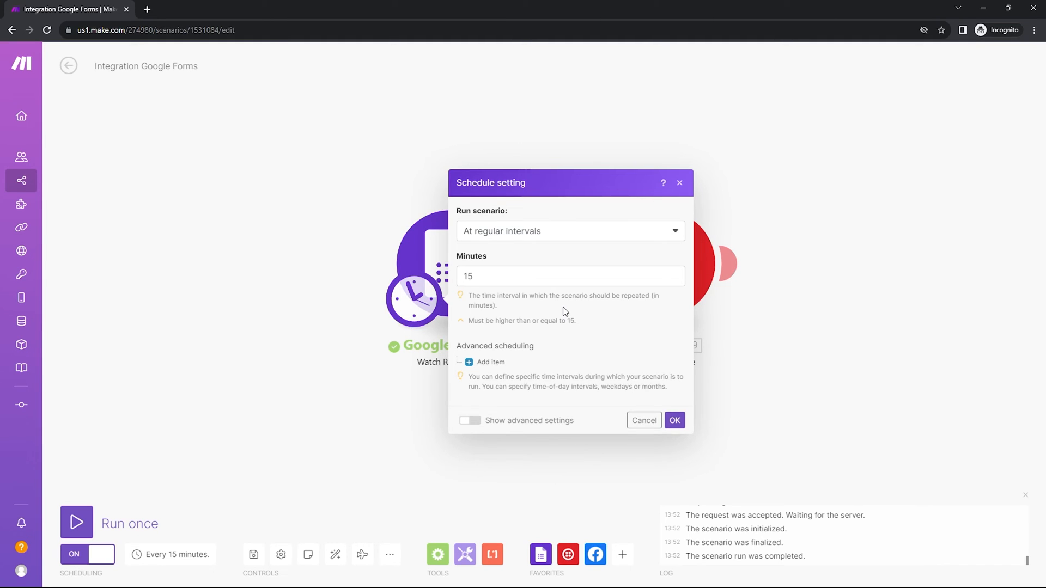
click(675, 420)
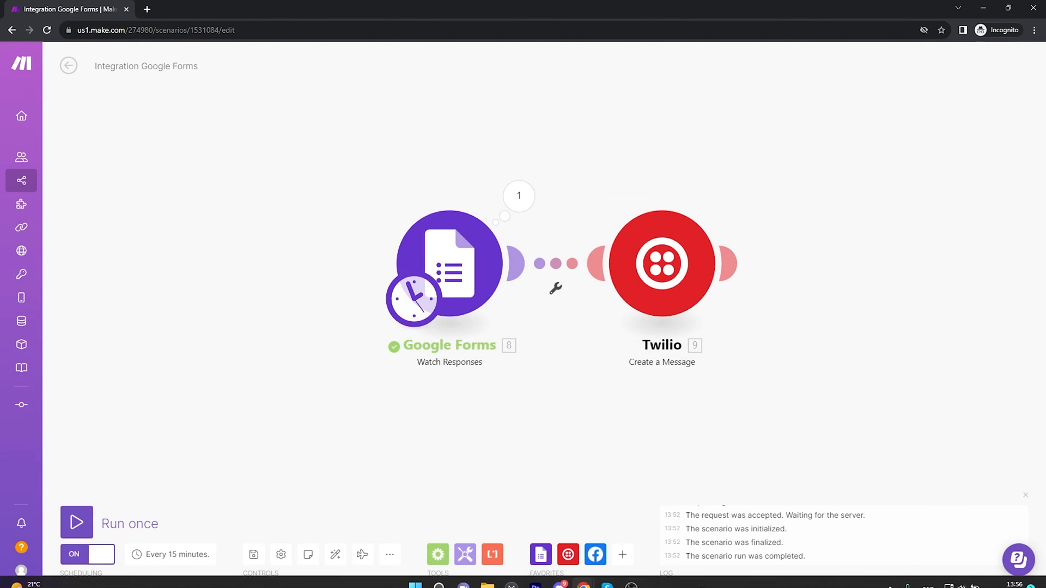
- Submit another Google Form response with a pasted phone number and return to the scenario
mouse_move(608, 579)
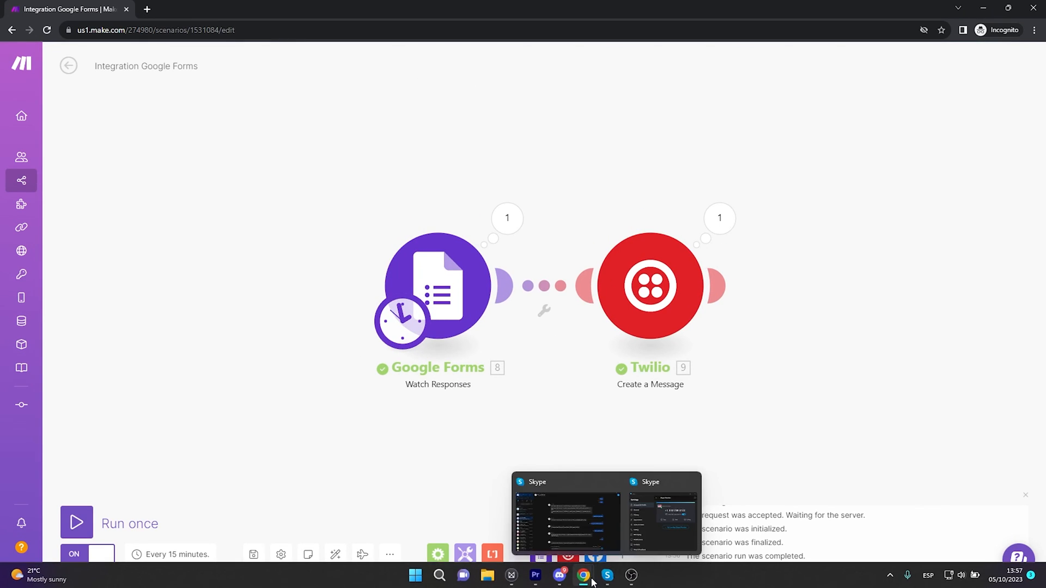
click(698, 517)
click(445, 232)
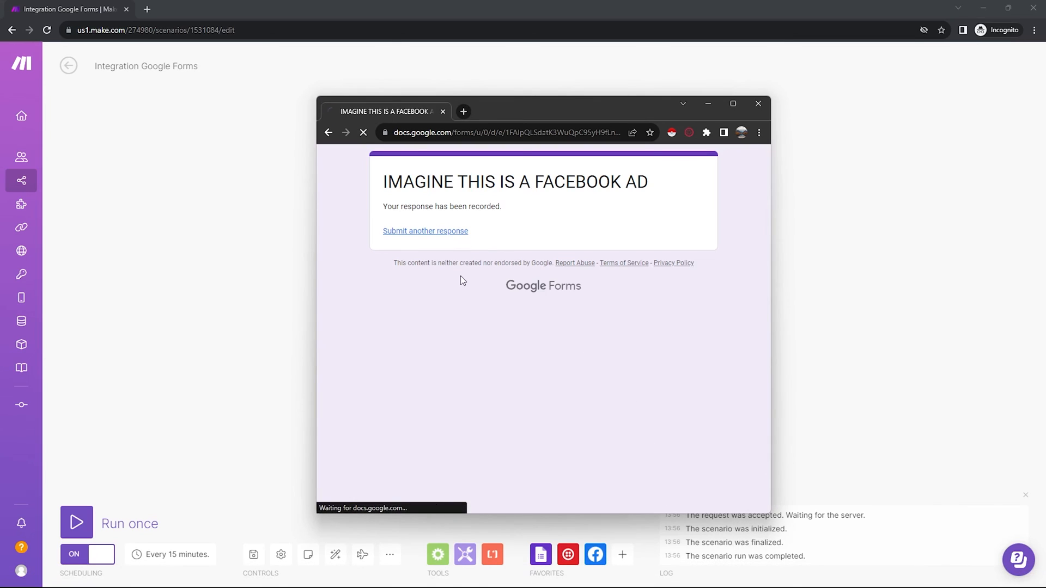
click(453, 328)
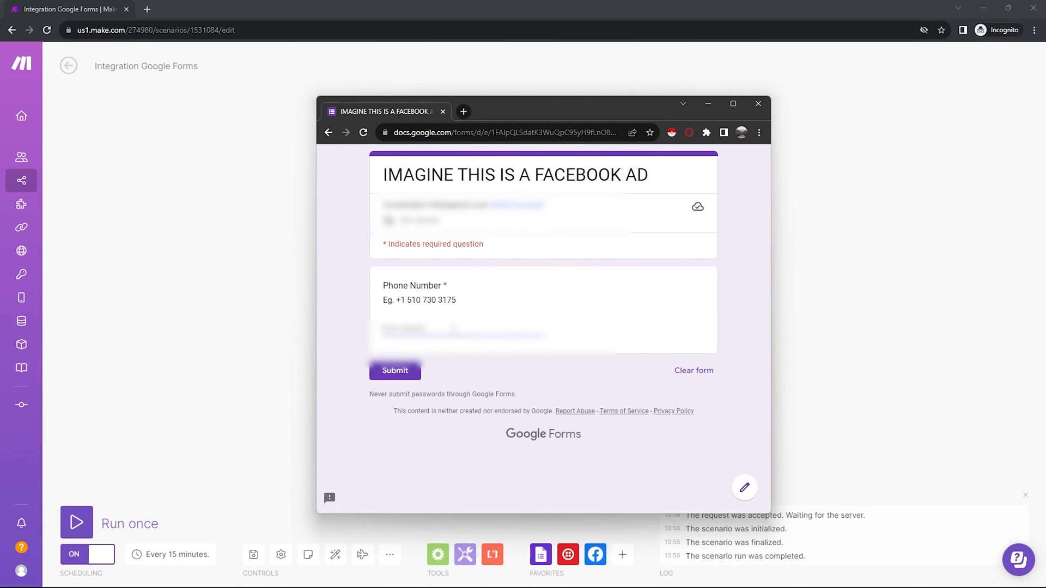
key(ctrl+v)
click(386, 372)
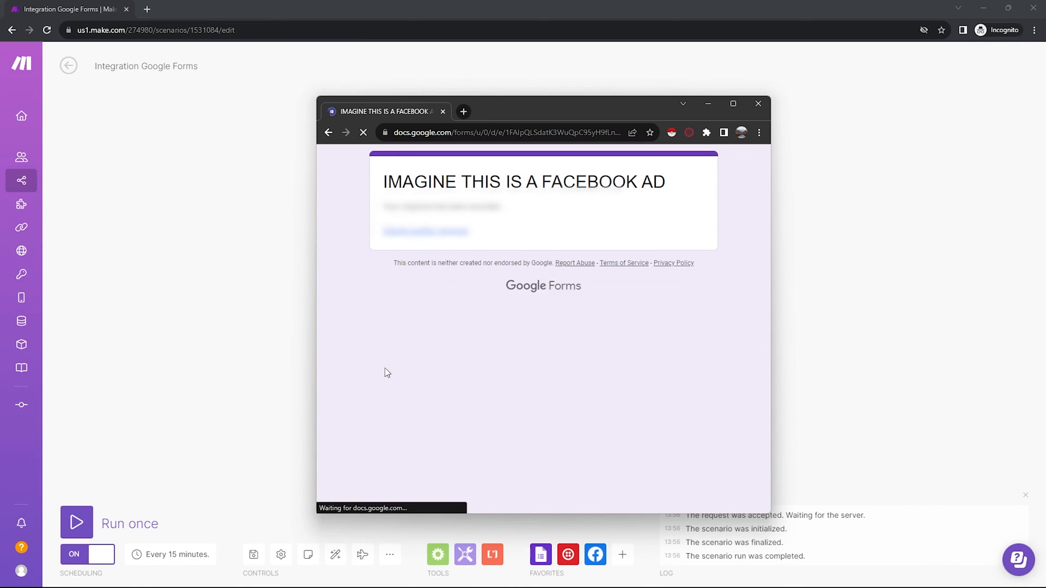
click(310, 369)
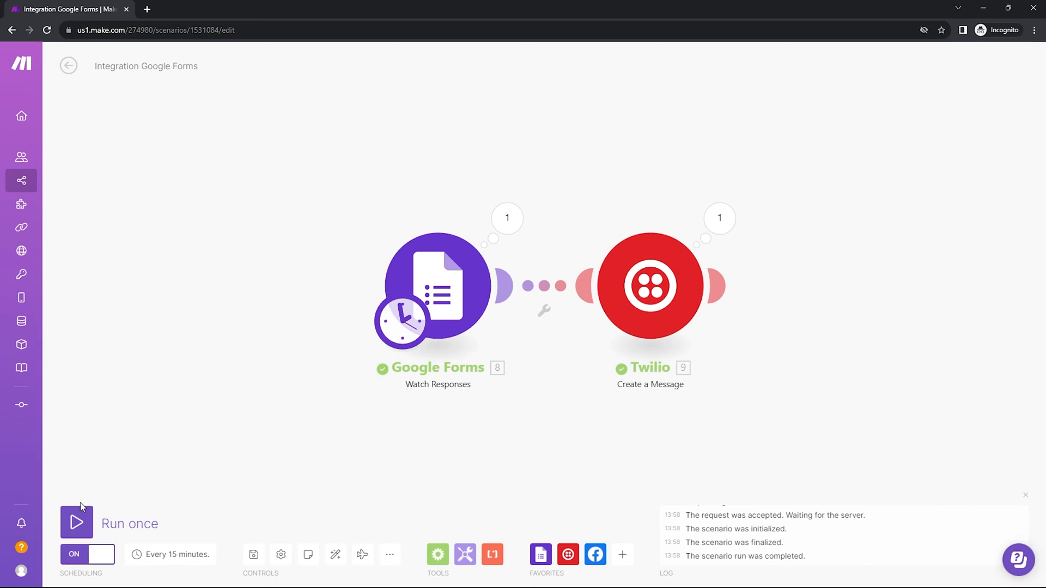
- Run the scenario once and open the received SMS notification
click(76, 520)
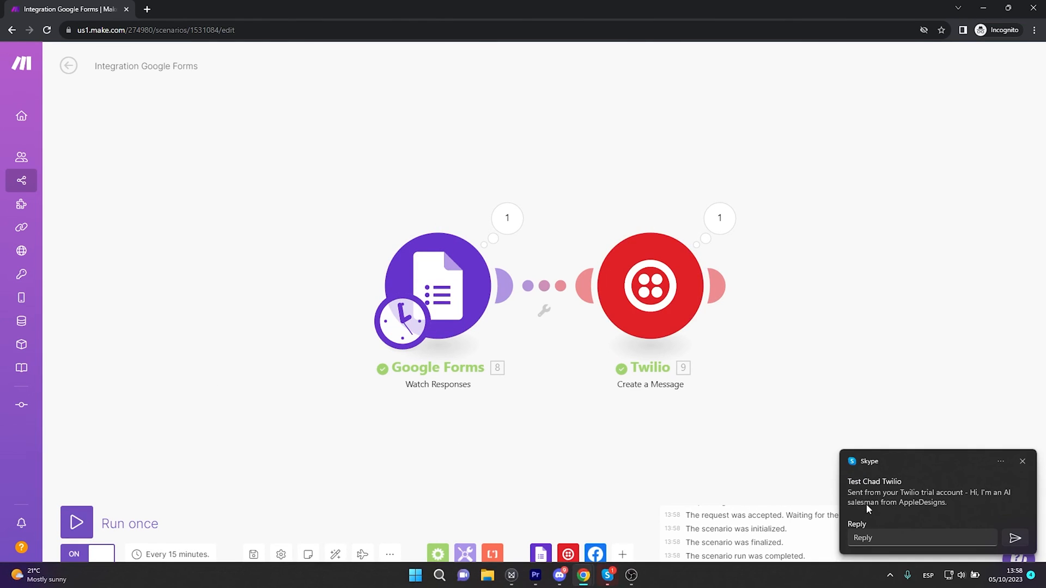
click(890, 499)
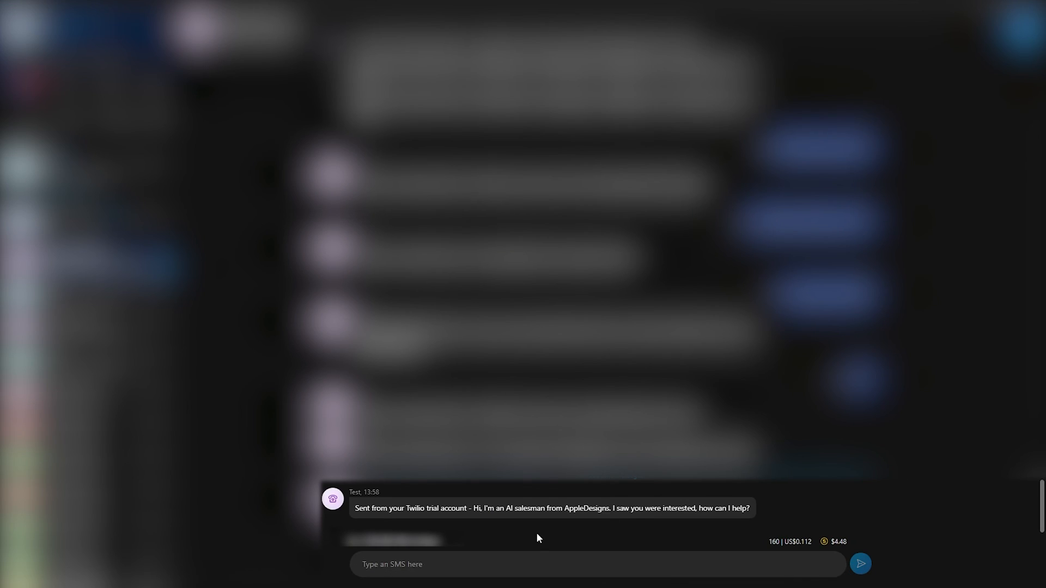